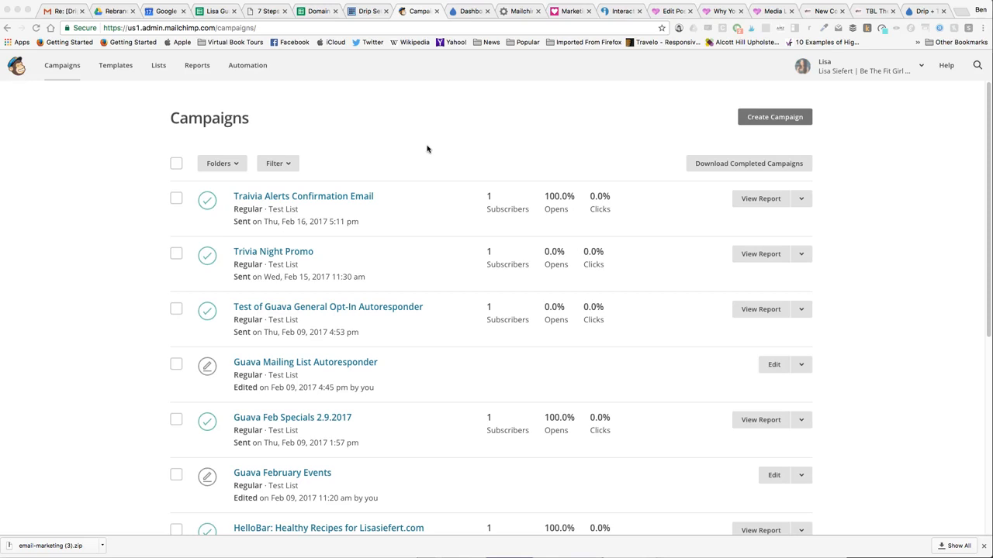
# - Open the Test List to view its contacts
pyautogui.click(412, 198)
pyautogui.click(158, 68)
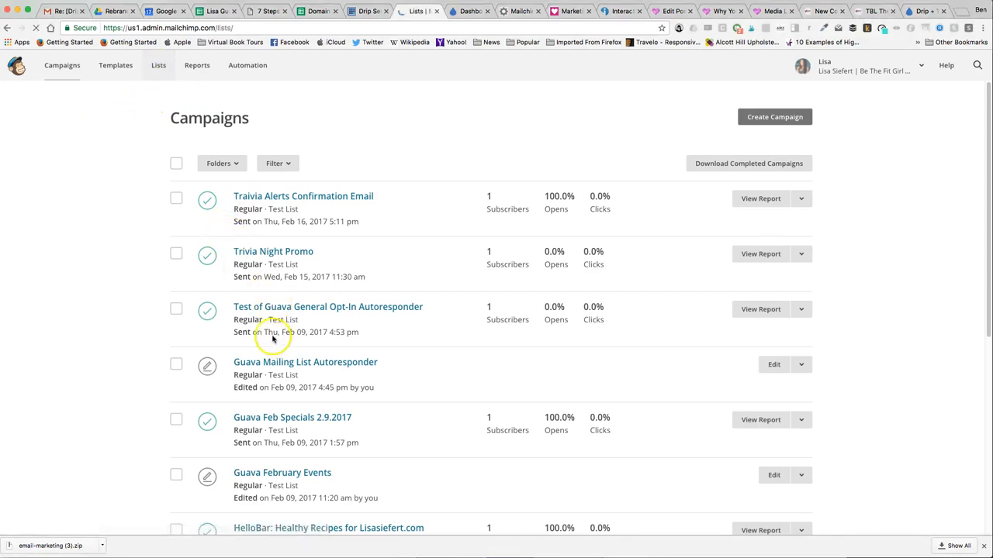
pyautogui.scroll(-5, 290, 354)
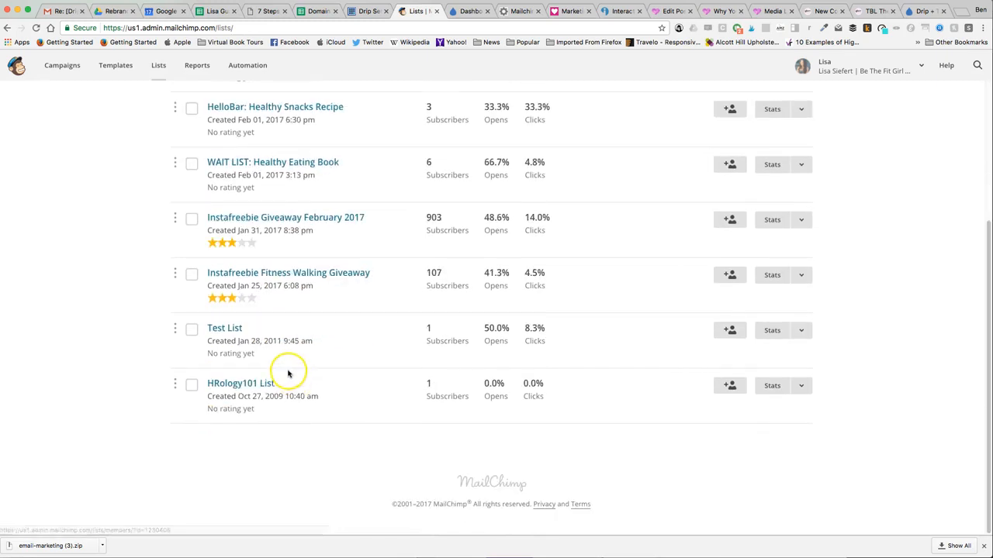
pyautogui.click(227, 330)
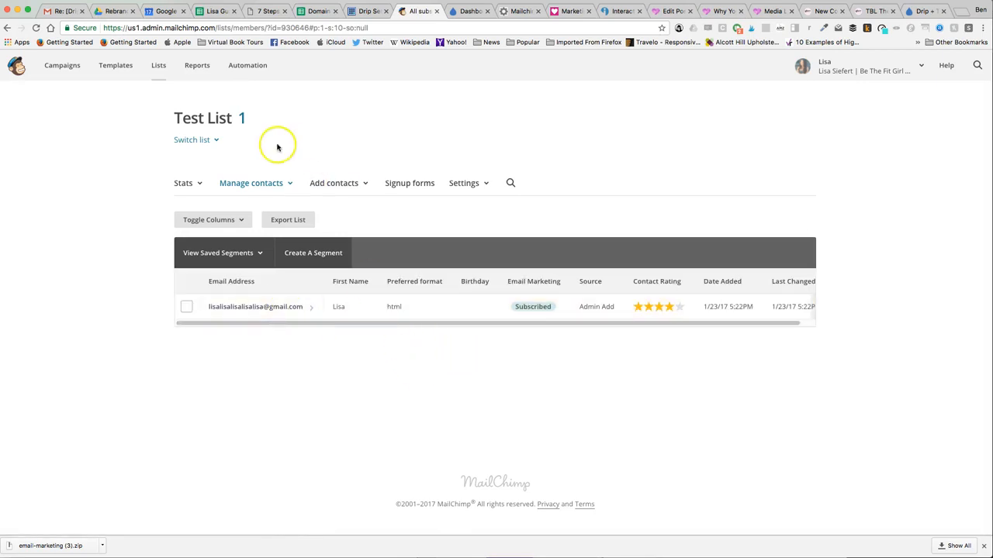
# - Create a new regular campaign named "Test Campaign for Drip Demo"
pyautogui.click(61, 67)
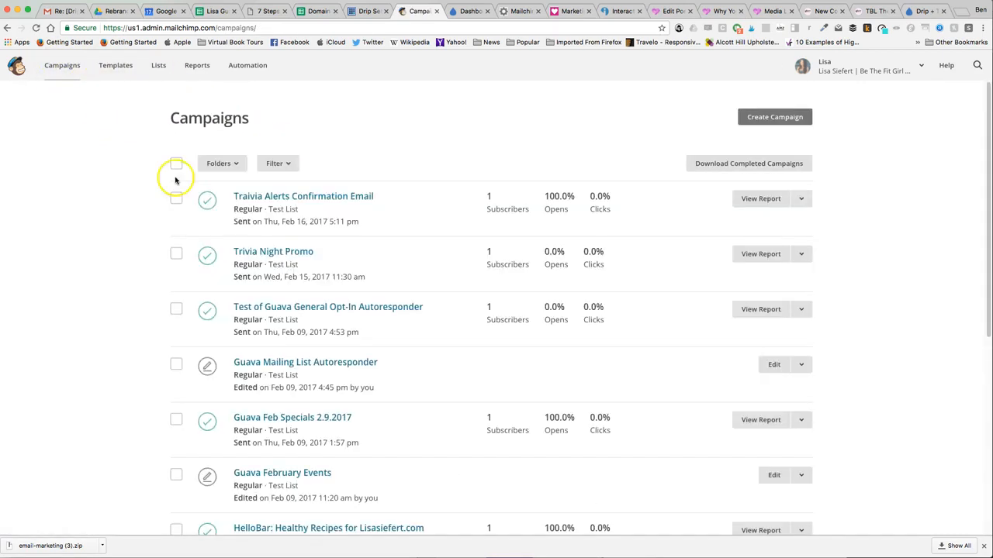
pyautogui.click(765, 120)
pyautogui.click(456, 263)
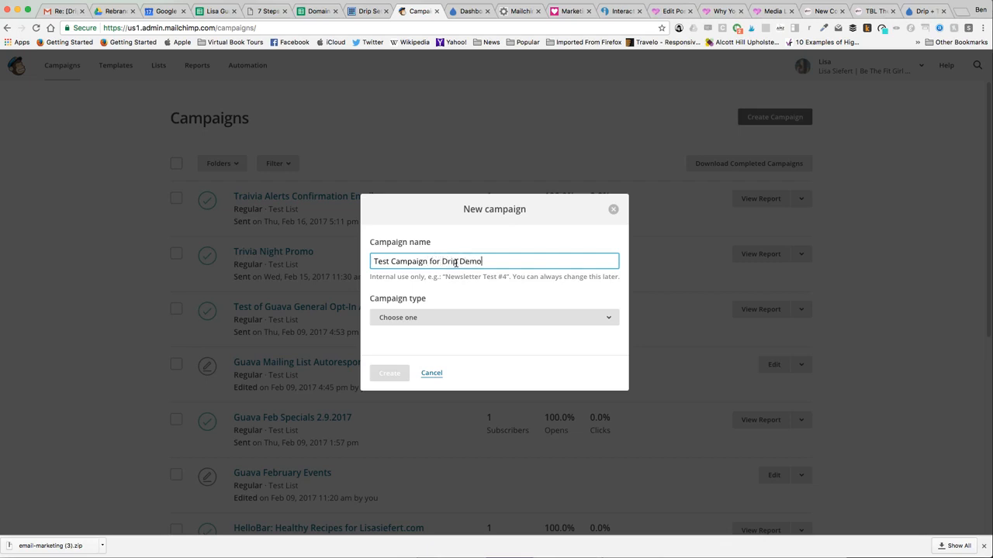
pyautogui.click(465, 318)
pyautogui.click(465, 341)
pyautogui.click(392, 372)
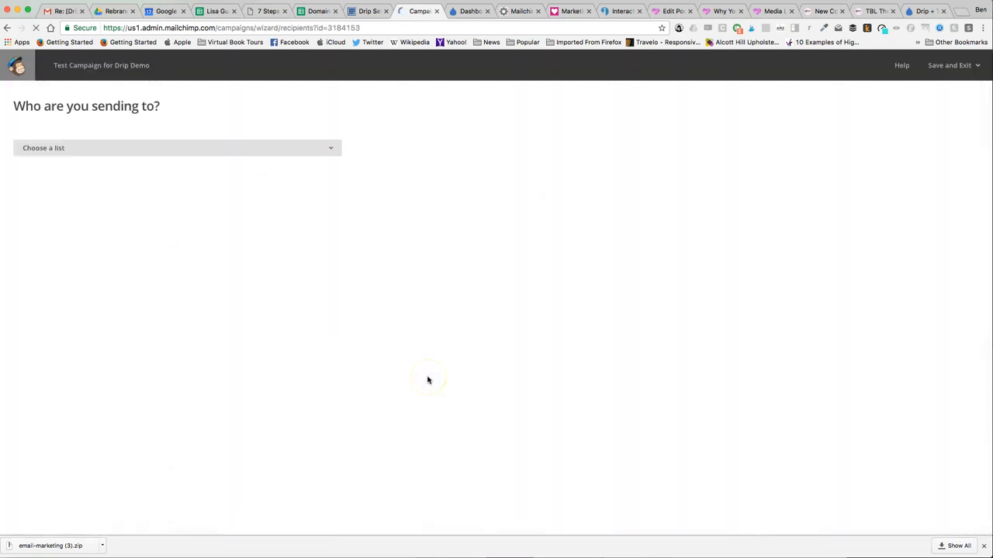
# - Set the campaign's recipients to the entire Test List and accept the existing campaign info settings
pyautogui.click(65, 148)
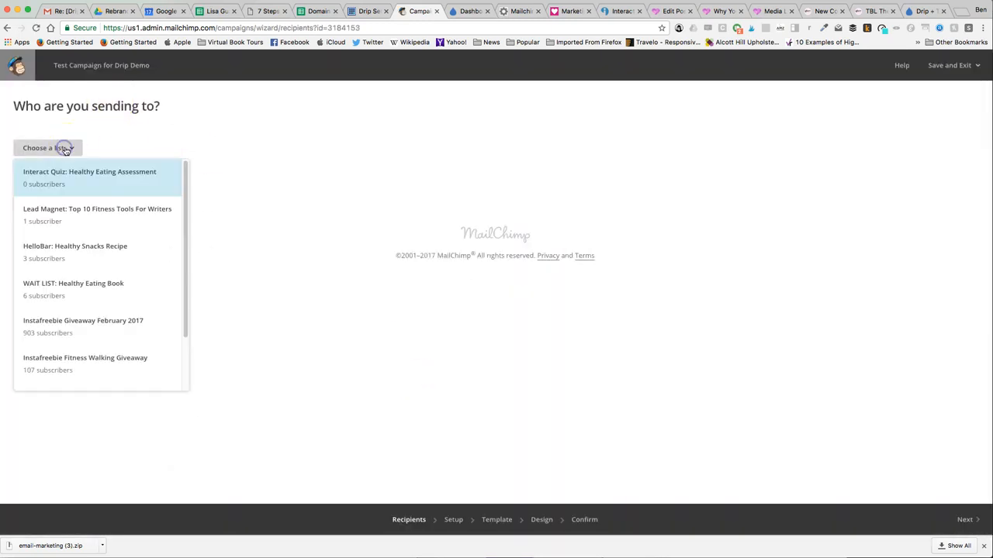
pyautogui.scroll(-2, 101, 349)
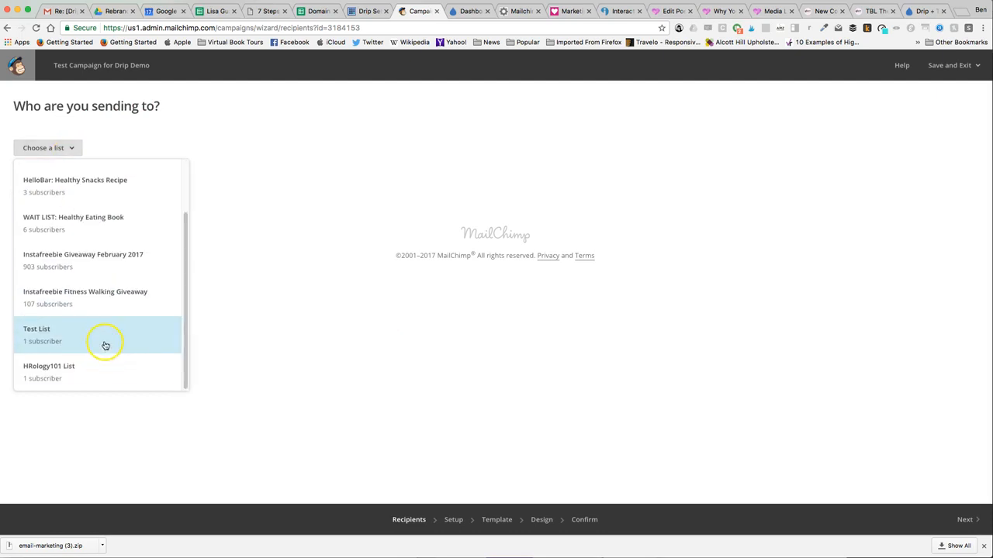
pyautogui.click(95, 339)
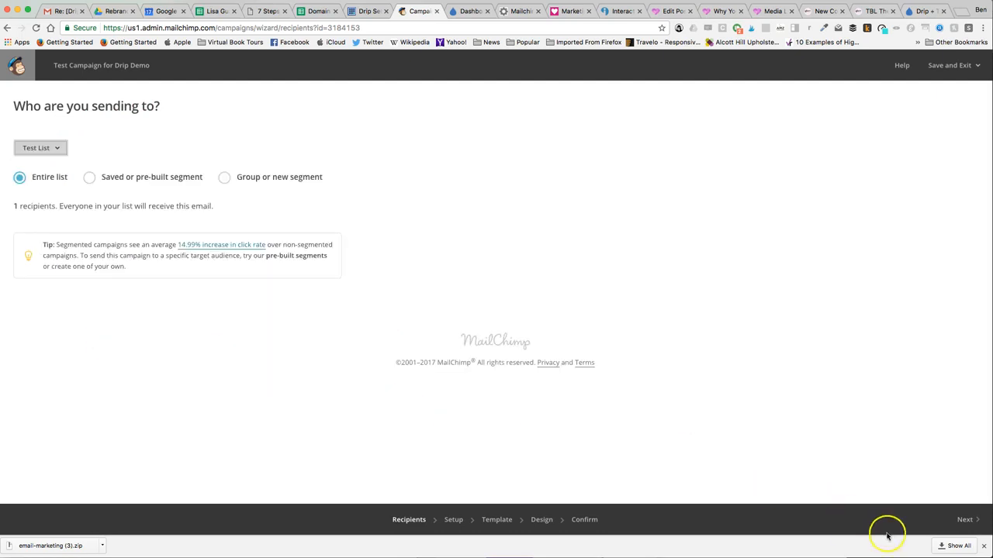
pyautogui.click(976, 522)
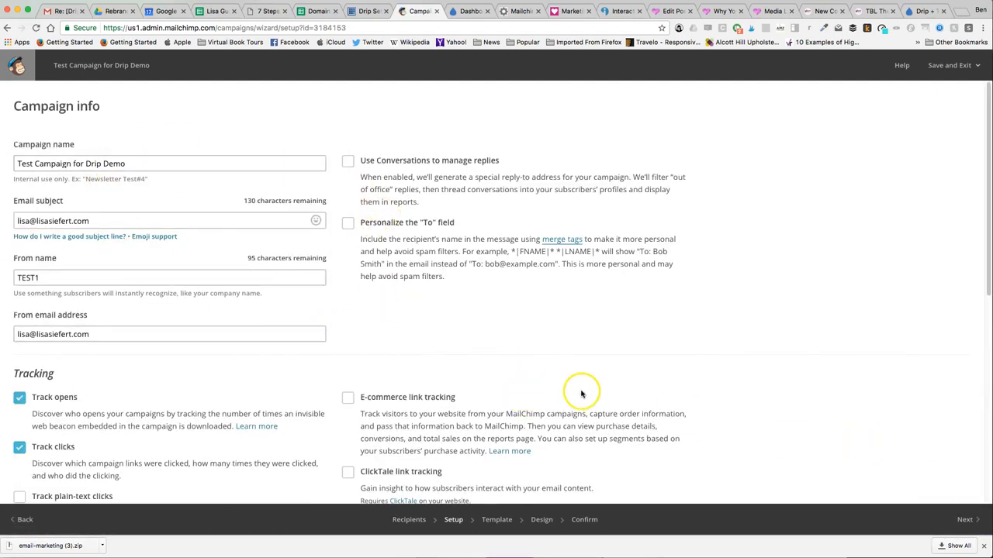
pyautogui.scroll(-5, 582, 393)
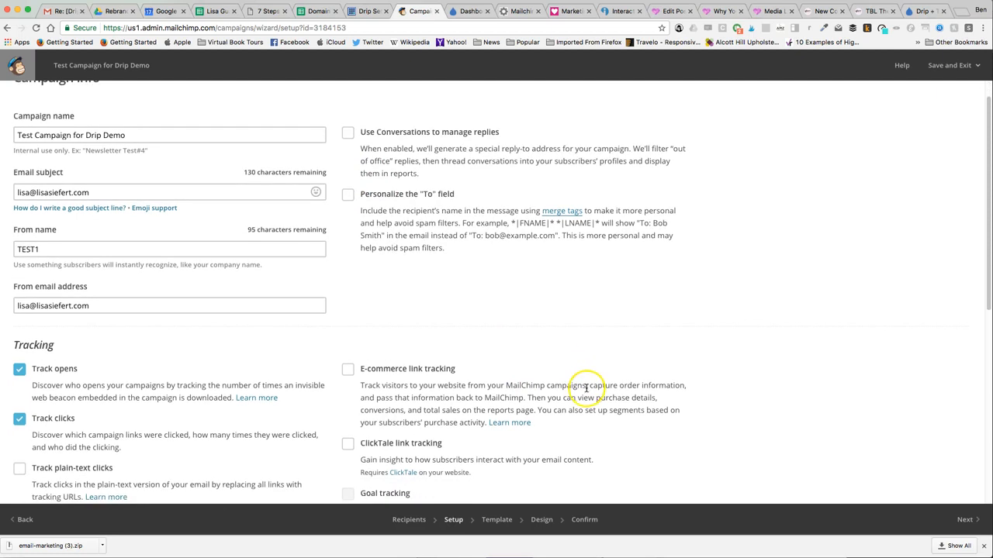
pyautogui.click(964, 520)
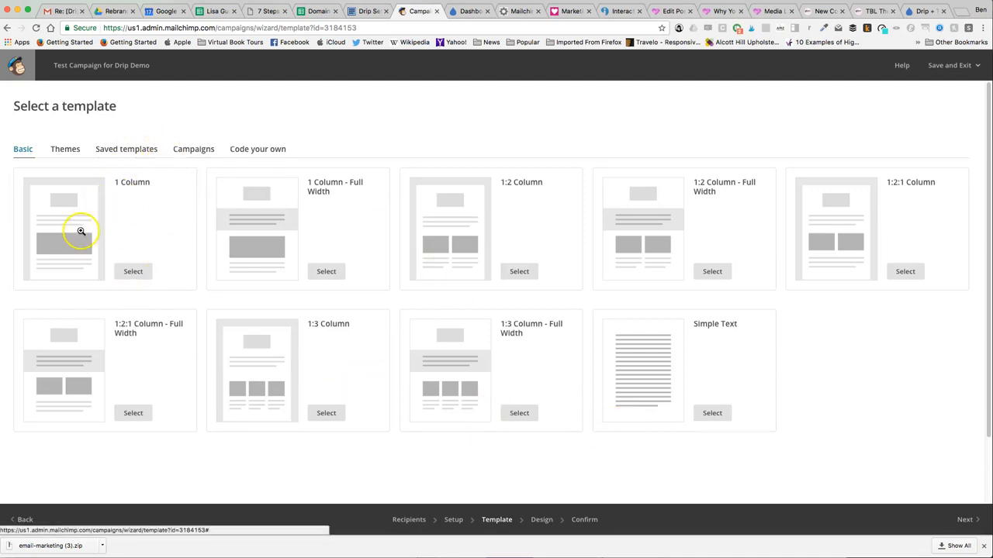
# - Apply the saved template "HelloBar: Health Recipes Email #1" to the campaign and review its email design
pyautogui.click(67, 148)
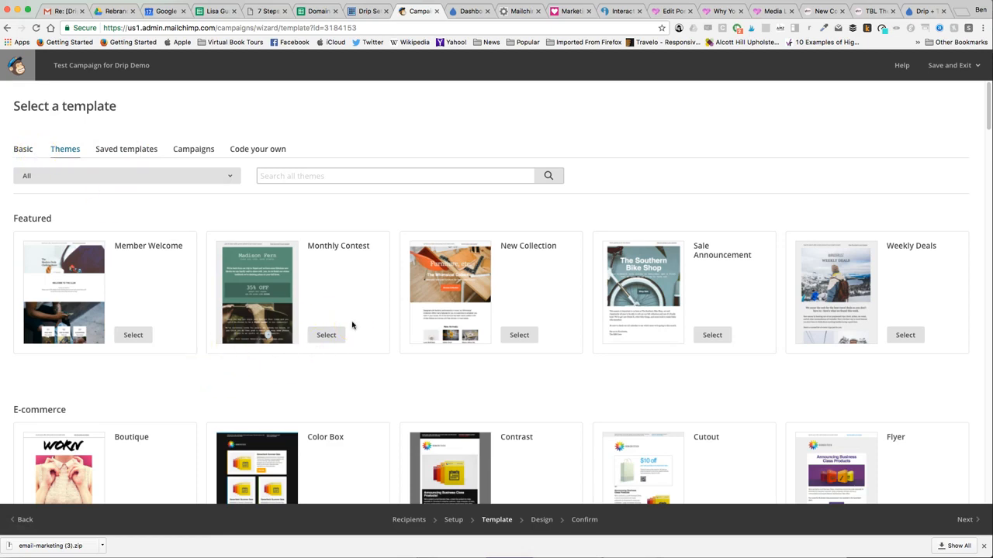
pyautogui.click(138, 150)
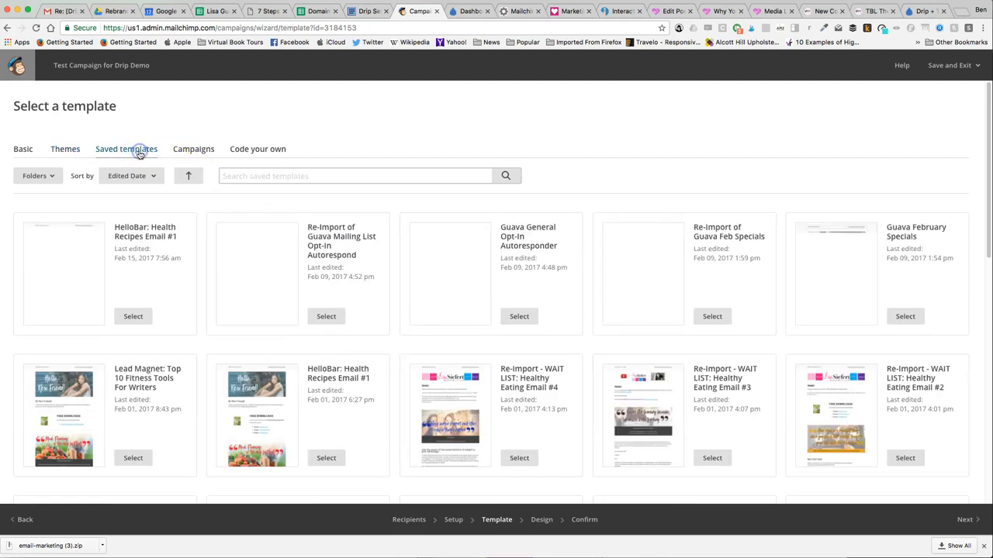
pyautogui.click(124, 318)
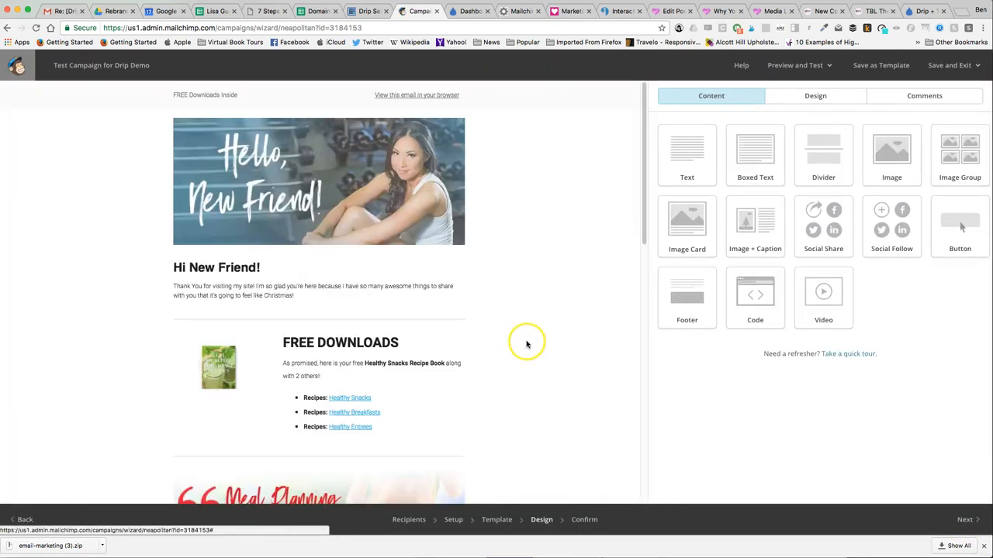
pyautogui.scroll(-15, 483, 284)
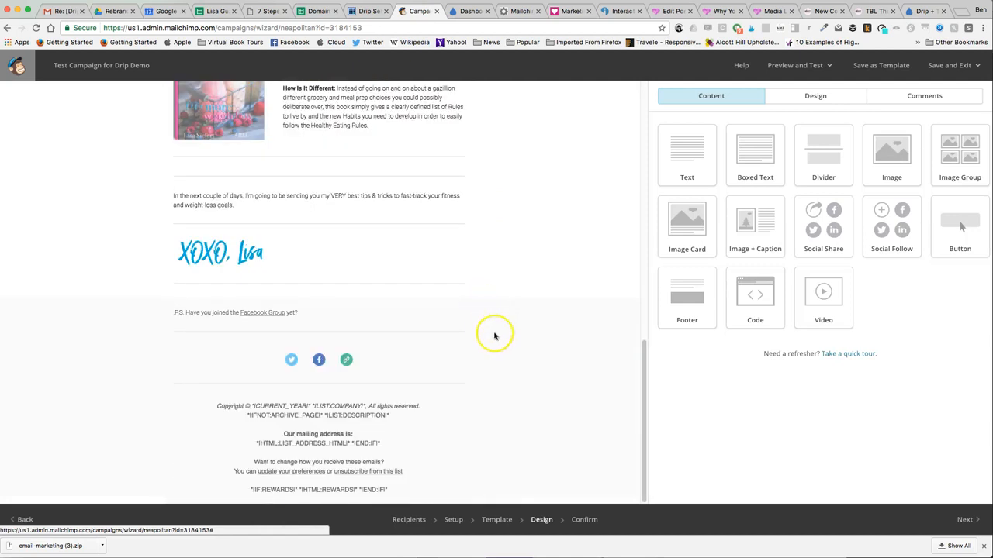
pyautogui.moveTo(437, 479)
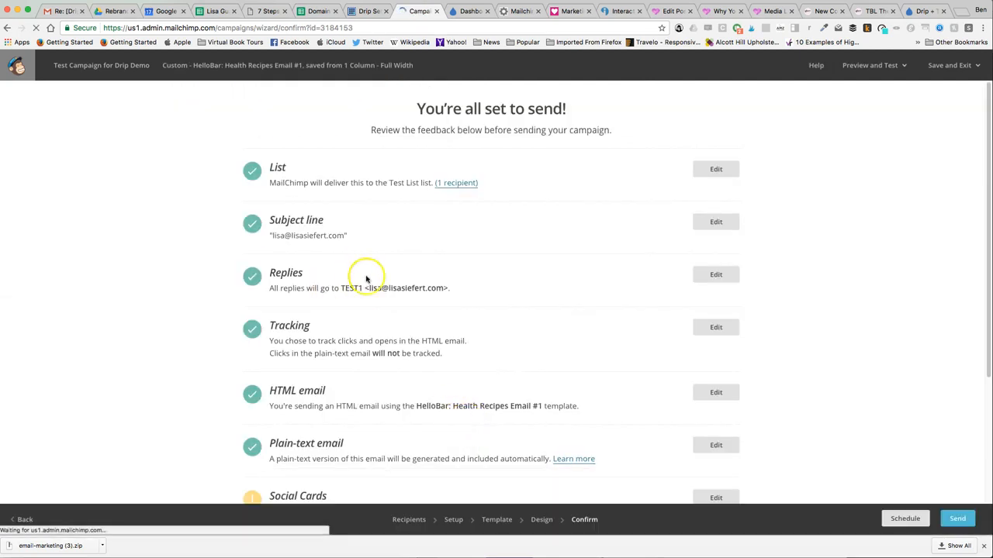
pyautogui.click(542, 519)
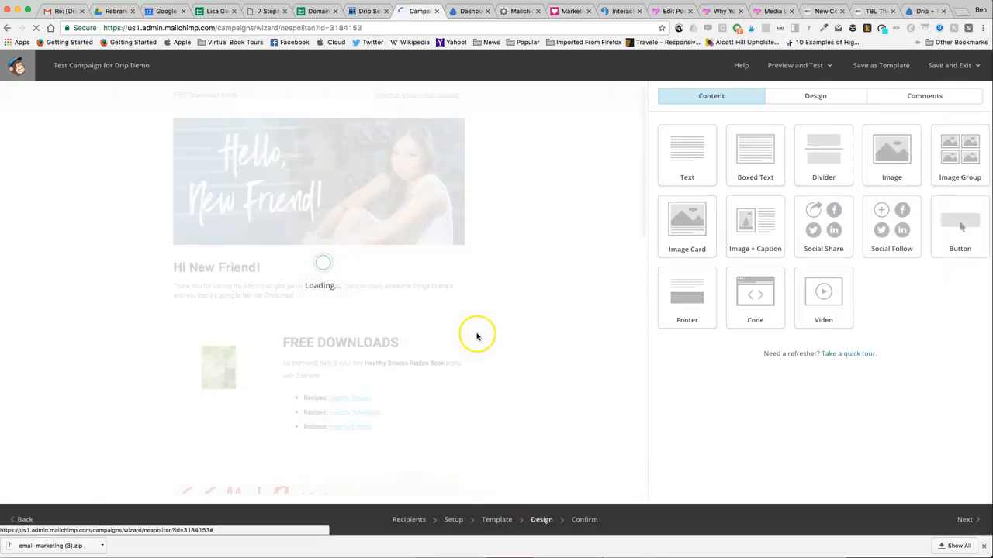
pyautogui.moveTo(466, 333)
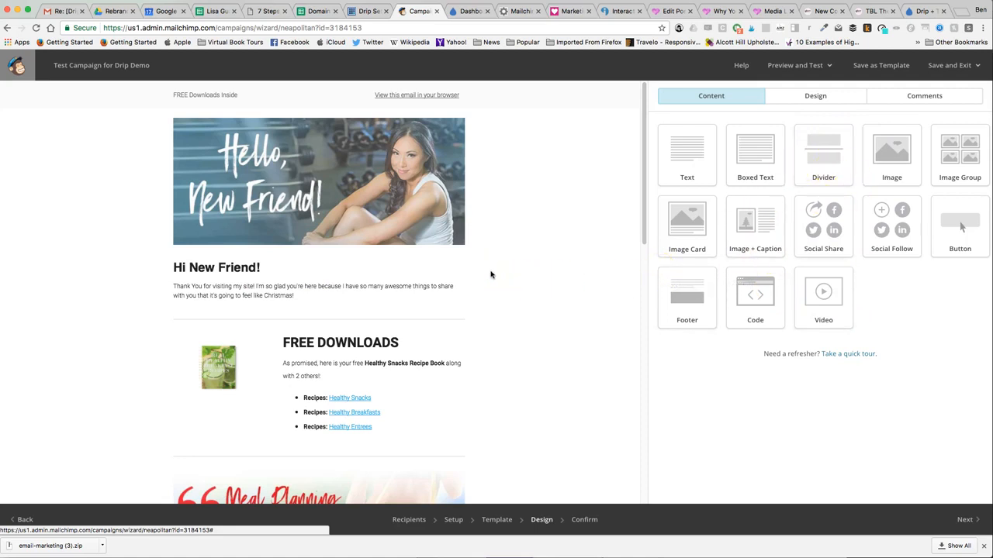
# - Finish the design stage and send the campaign to the Test List immediately
pyautogui.click(970, 518)
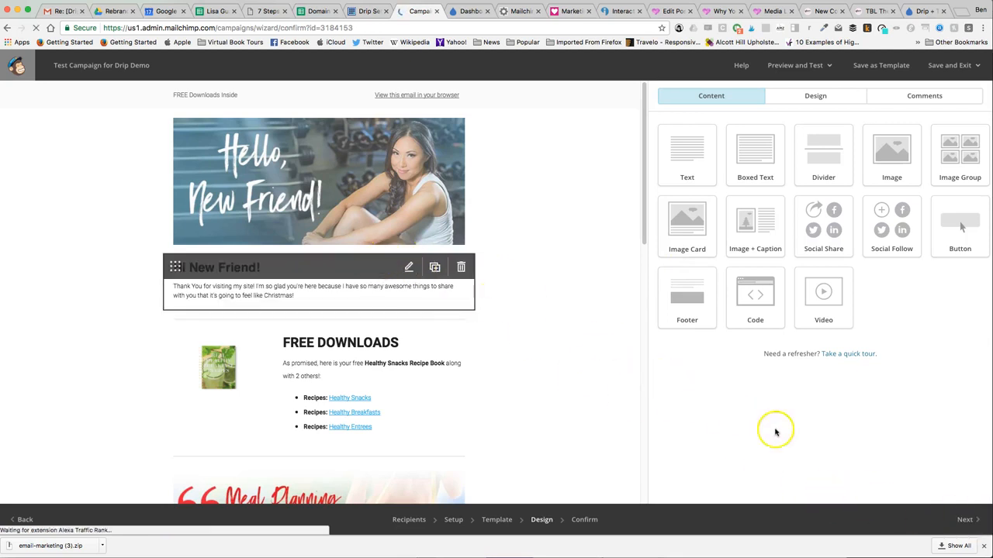
pyautogui.scroll(-3, 492, 354)
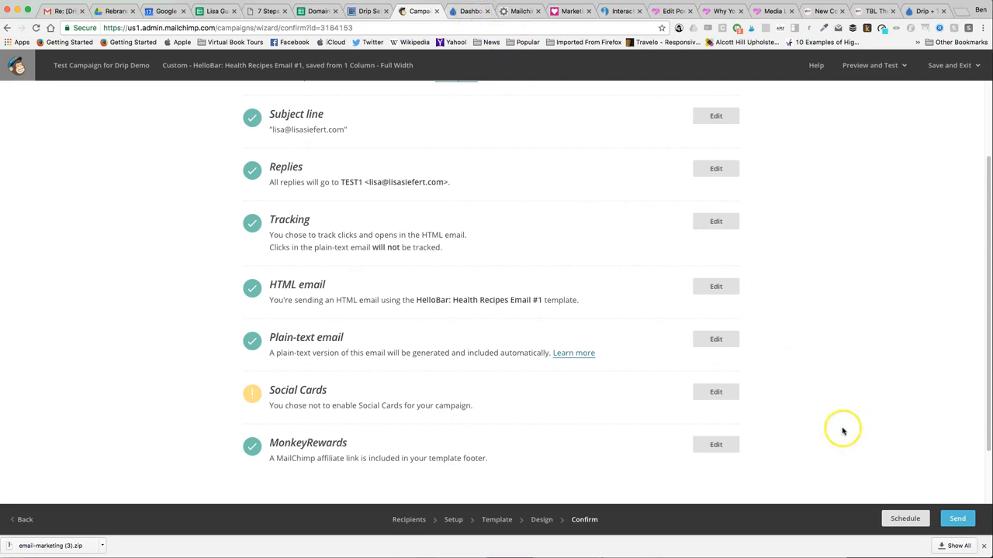
pyautogui.click(959, 521)
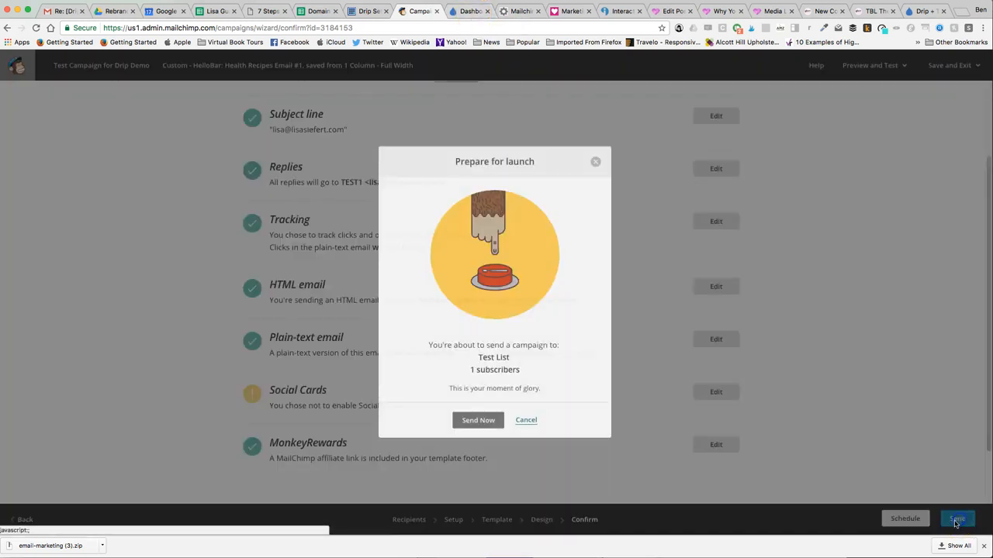
pyautogui.click(478, 421)
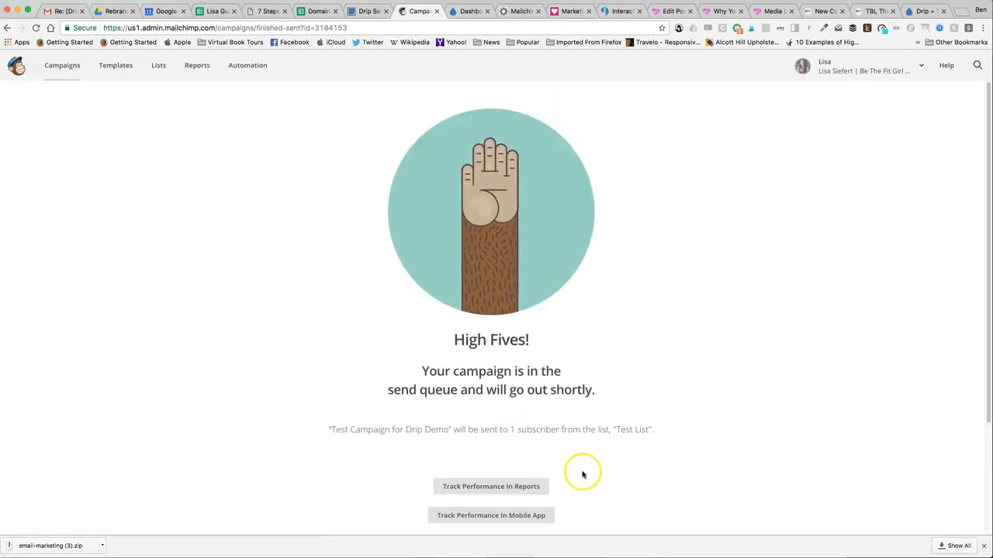
pyautogui.scroll(-1, 585, 471)
pyautogui.scroll(-3, 586, 469)
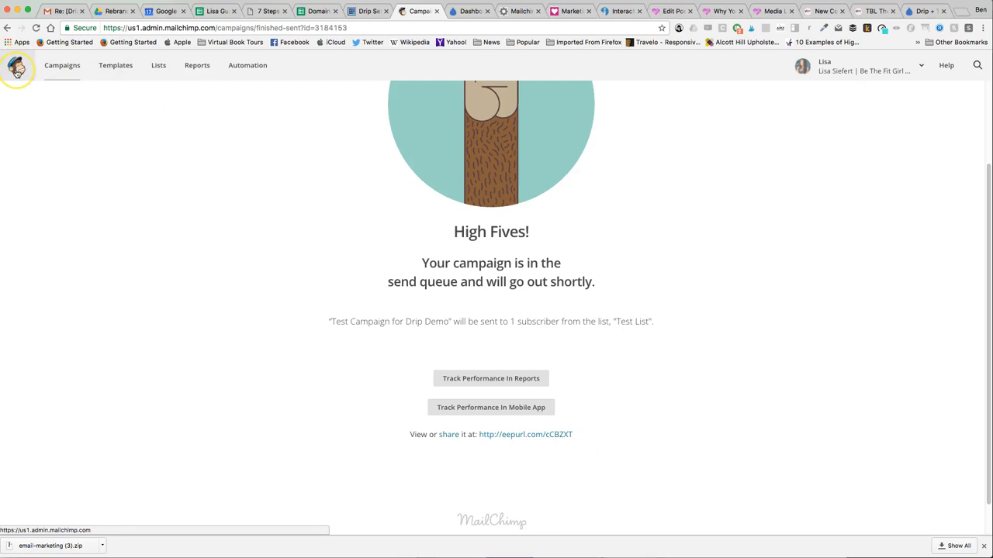
# - Open MailChimp in a second browser tab and display the campaigns list there
pyautogui.rightClick(16, 70)
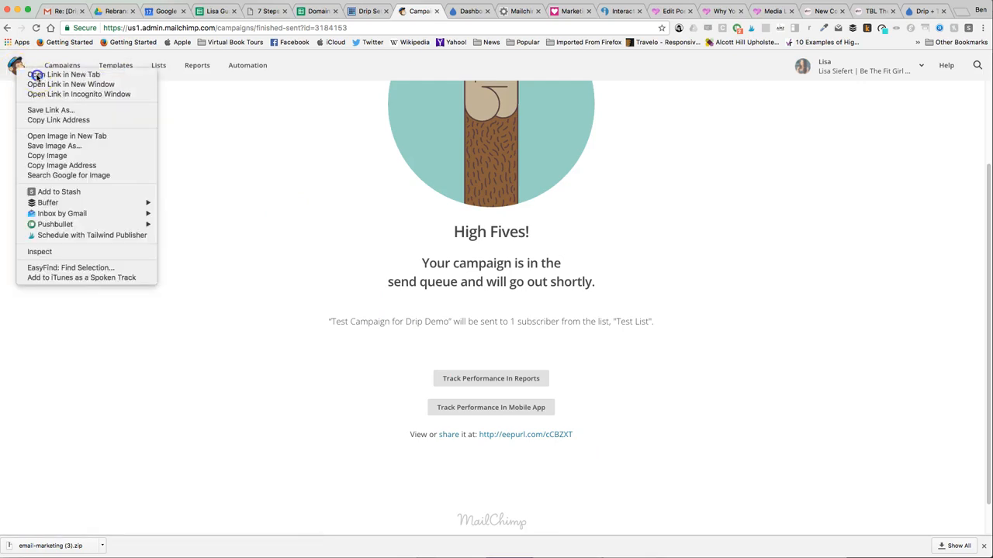
pyautogui.click(47, 75)
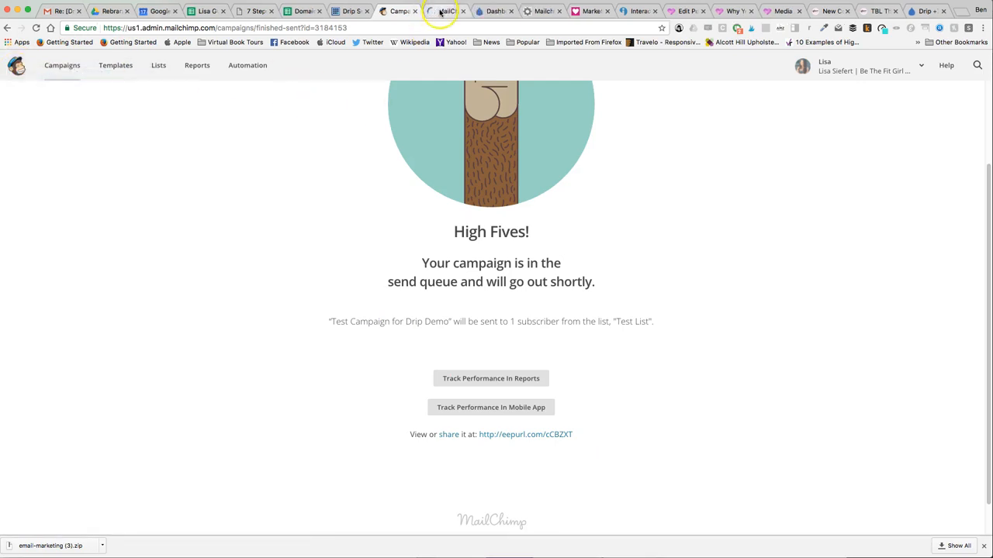
pyautogui.click(440, 11)
pyautogui.click(63, 67)
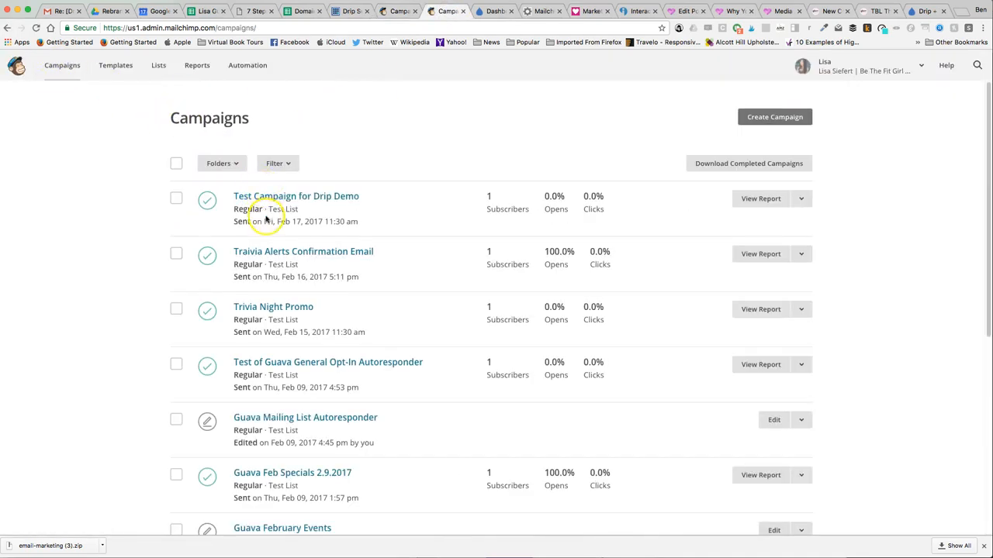
# - Show the HTML source of the sent "Test Campaign for Drip Demo" and select all of the code
pyautogui.click(294, 199)
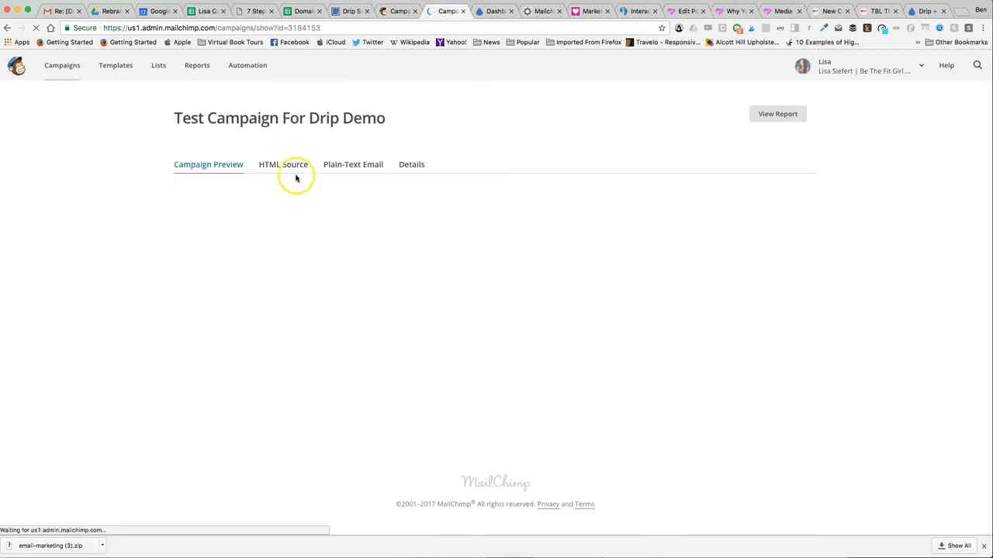
pyautogui.click(288, 166)
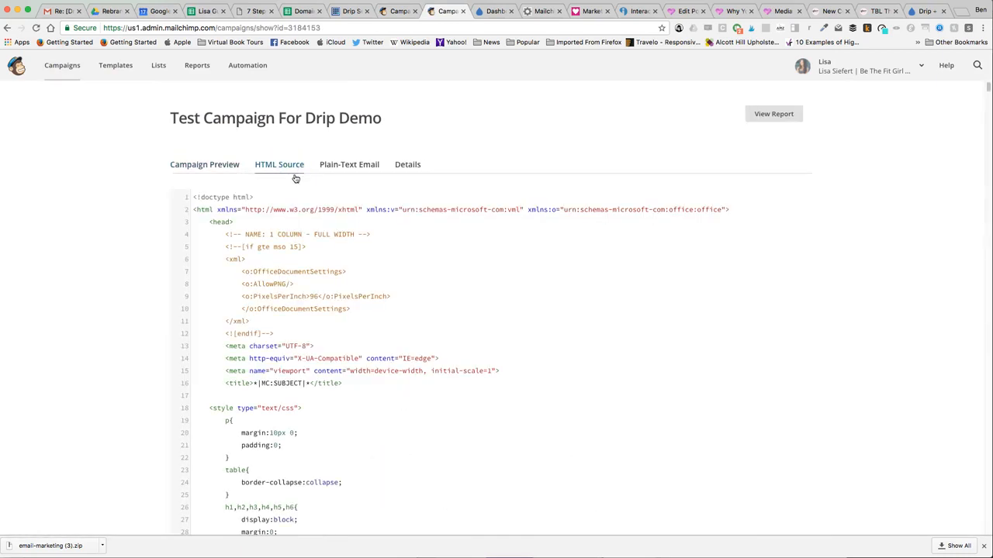
pyautogui.click(207, 197)
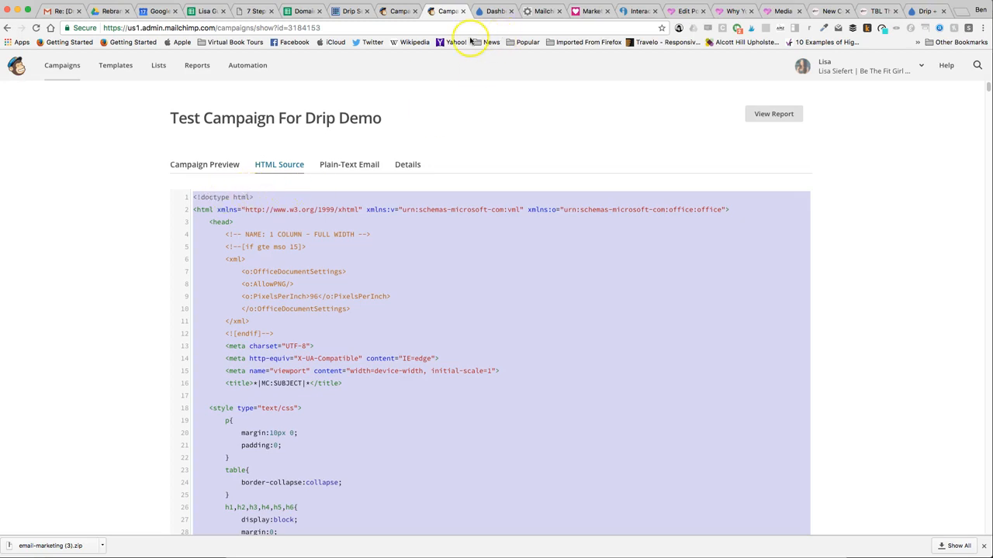
# - Switch to Drip and create a new email template named "Test Demo Template from Mailchimp"
pyautogui.click(490, 11)
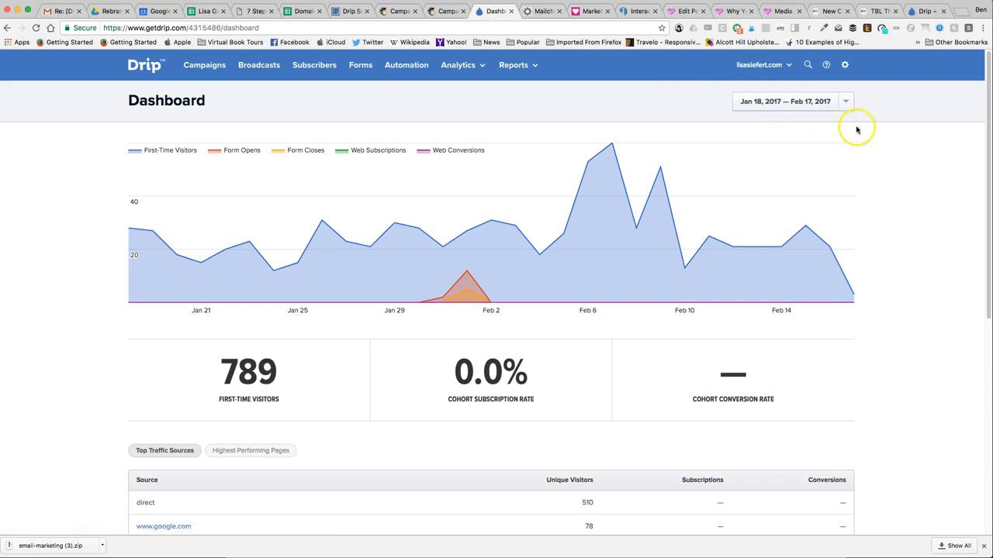
pyautogui.click(846, 66)
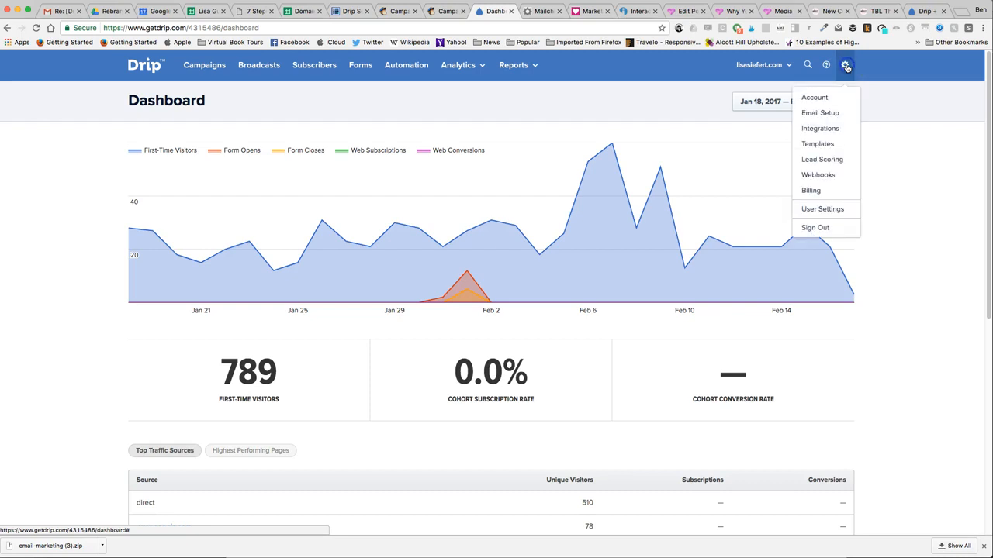
pyautogui.click(807, 145)
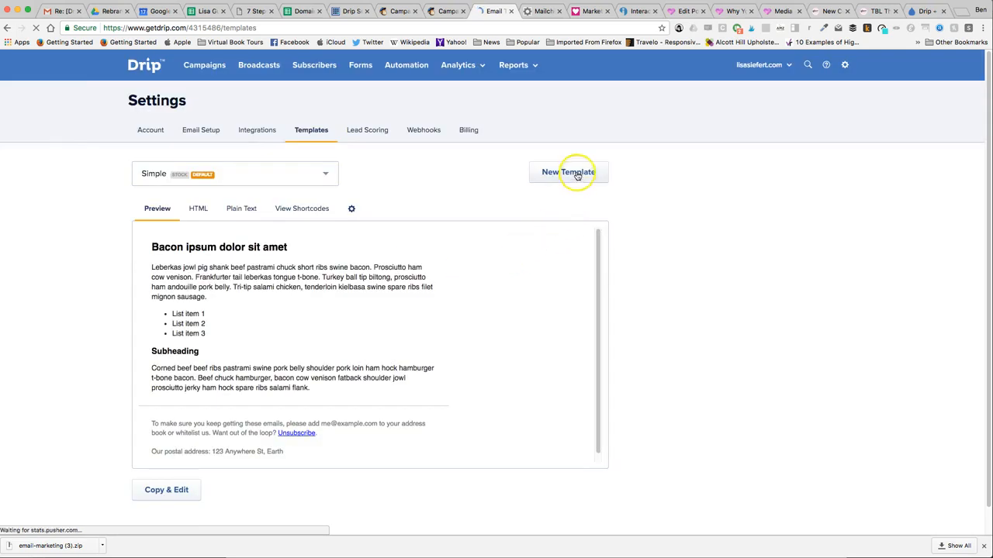
pyautogui.click(575, 175)
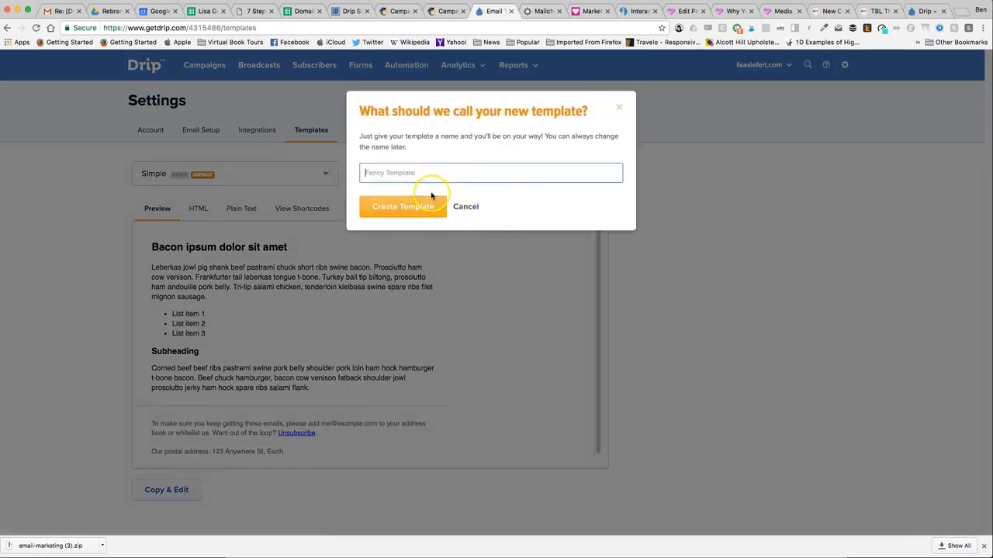
pyautogui.write('Te')
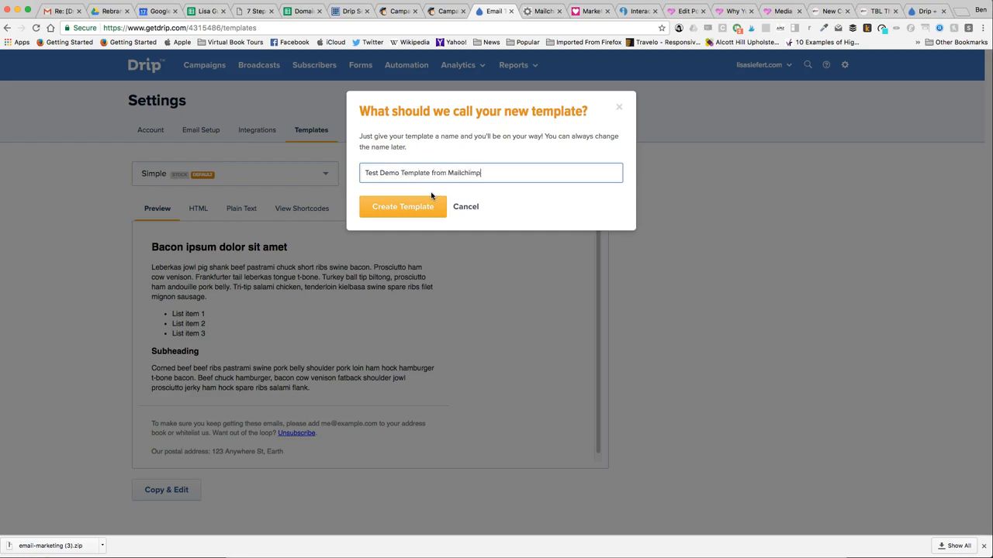
pyautogui.click(428, 202)
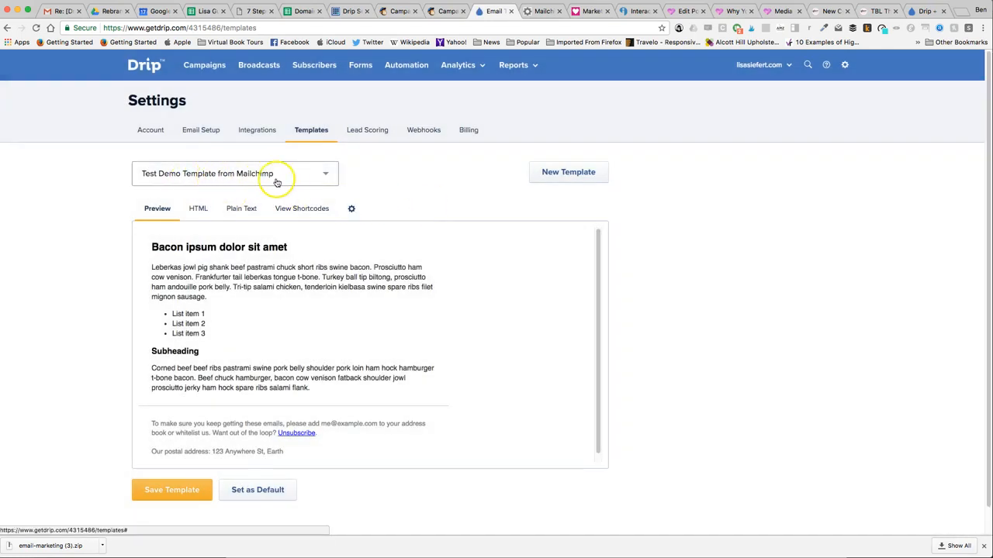
# - Replace the new template's HTML from the doctype through the closing style tag with the copied MailChimp code, keeping Drip's content and footer block
pyautogui.click(200, 212)
pyautogui.scroll(-10, 266, 354)
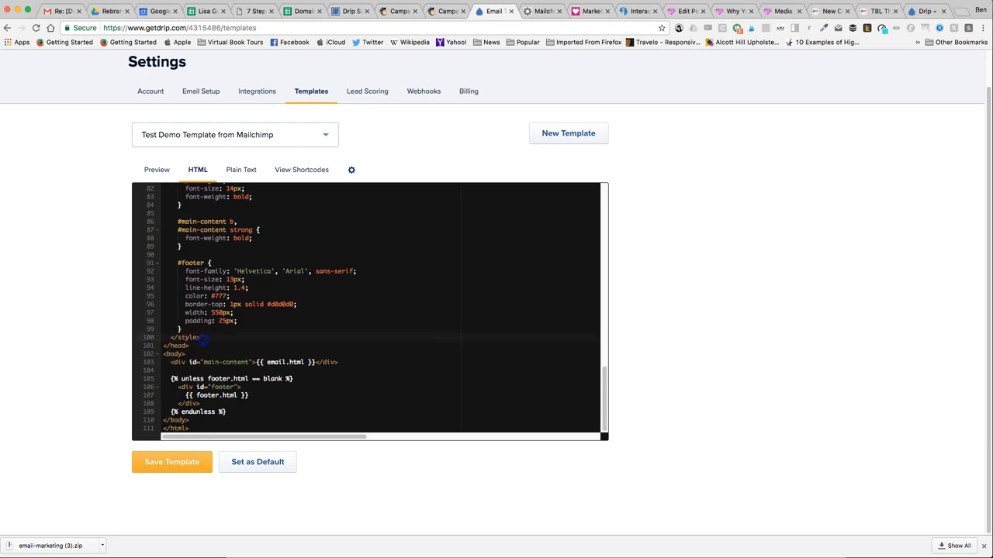
pyautogui.press('super+a')
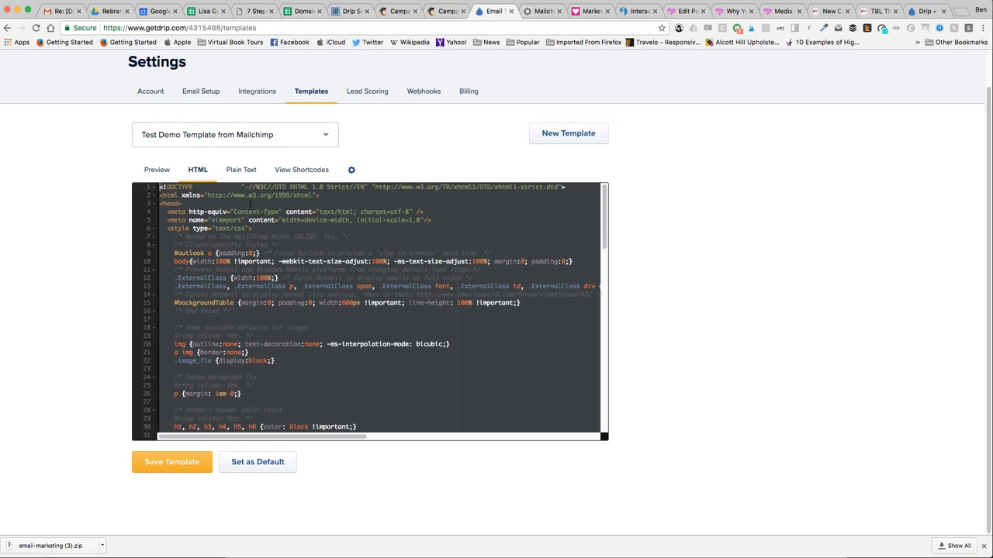
pyautogui.write('</head> <body>   <div id="main-content">{{ email.html }}</div>    {% unless footer.html == blank %}     <div id="footer">       {{ footer.html }}     </div>   {% endunless %} </body> </html>')
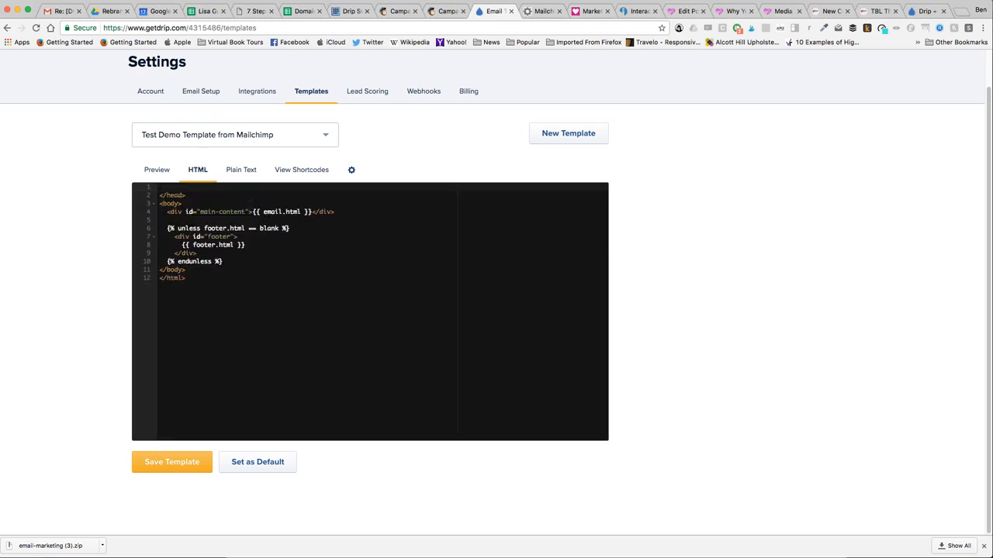
pyautogui.press('super+z')
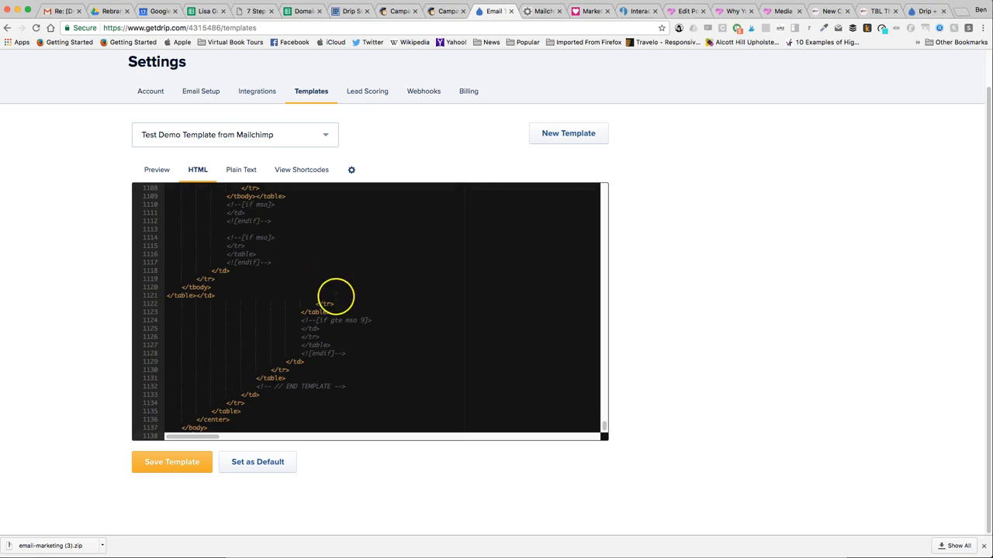
pyautogui.write('</head> <body> <div id="main-content">{{ email.html }}</div>  {% unless footer.html == blank %} <div id="footer"> {{ footer.html }} </div> {% endunless %} </body> </html>')
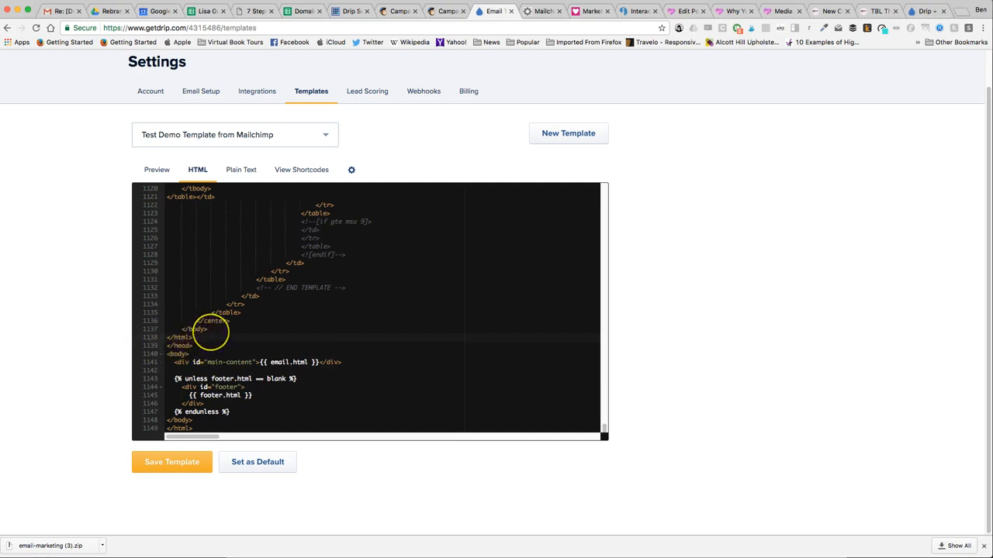
# - Replace the current-year and company merge tags in the copyright line with 2017 and the business owner's name
pyautogui.scroll(10, 206, 333)
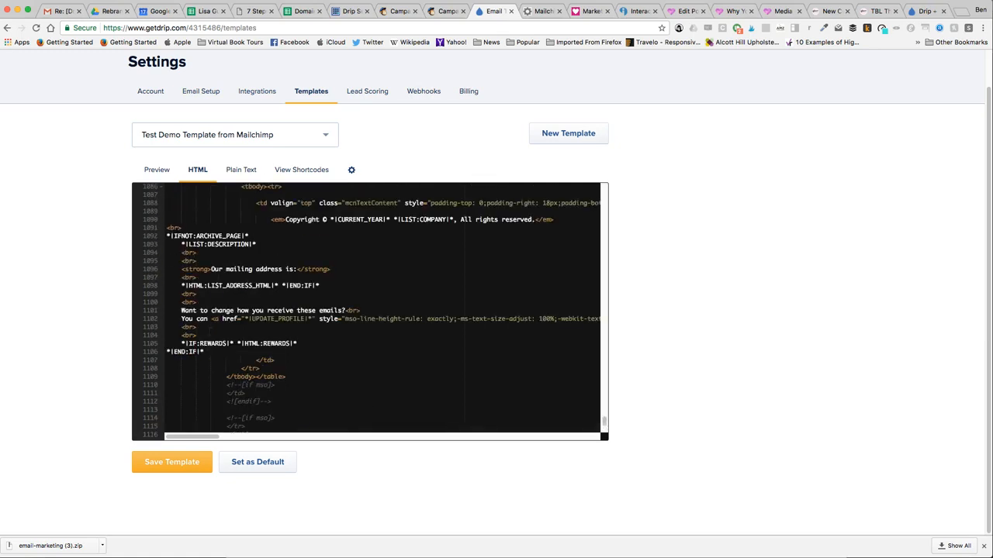
pyautogui.scroll(3, 188, 256)
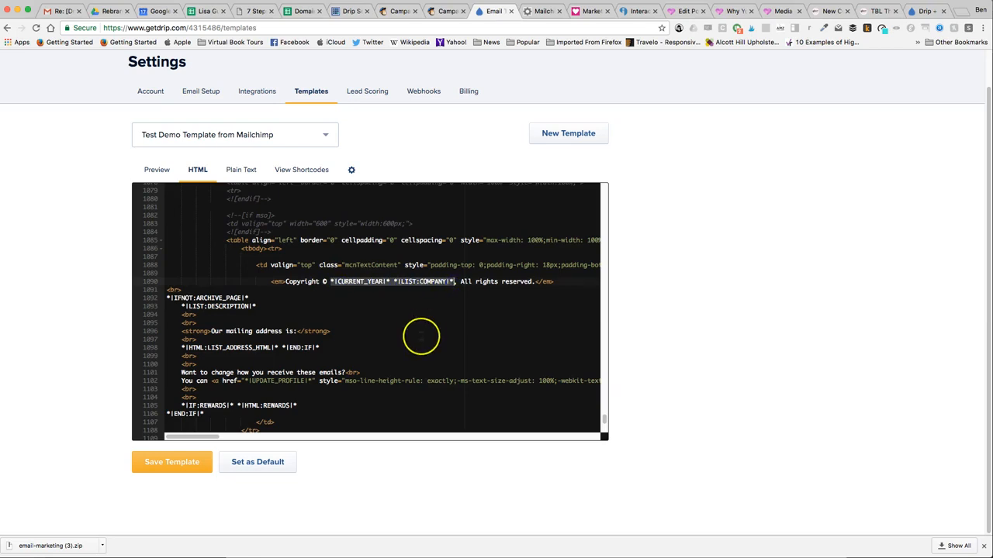
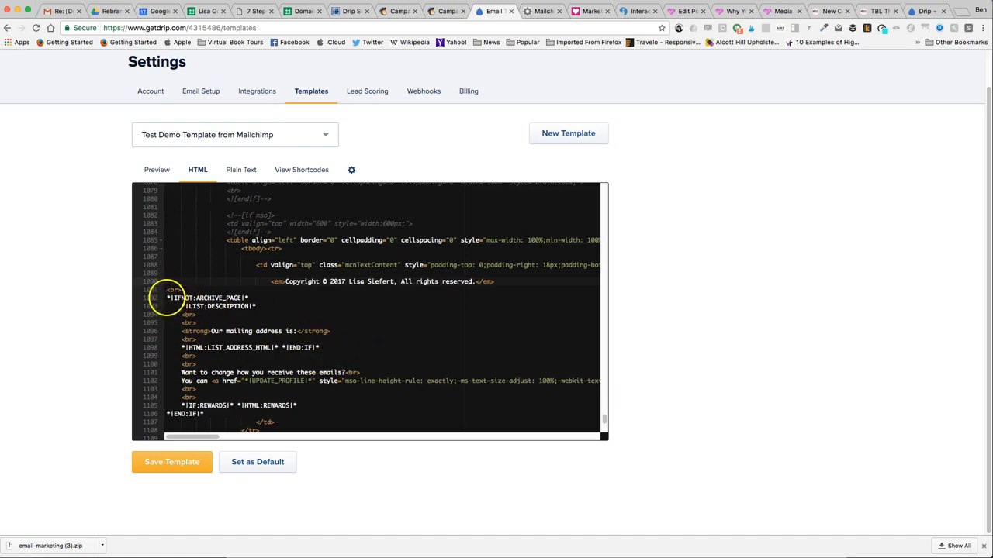
# - Delete the code from *|IFNOT:ARCHIVE_PAGE|* through the closing body tag below the copyright line and insert two blank lines there
pyautogui.moveTo(168, 298); pyautogui.dragTo(299, 330)
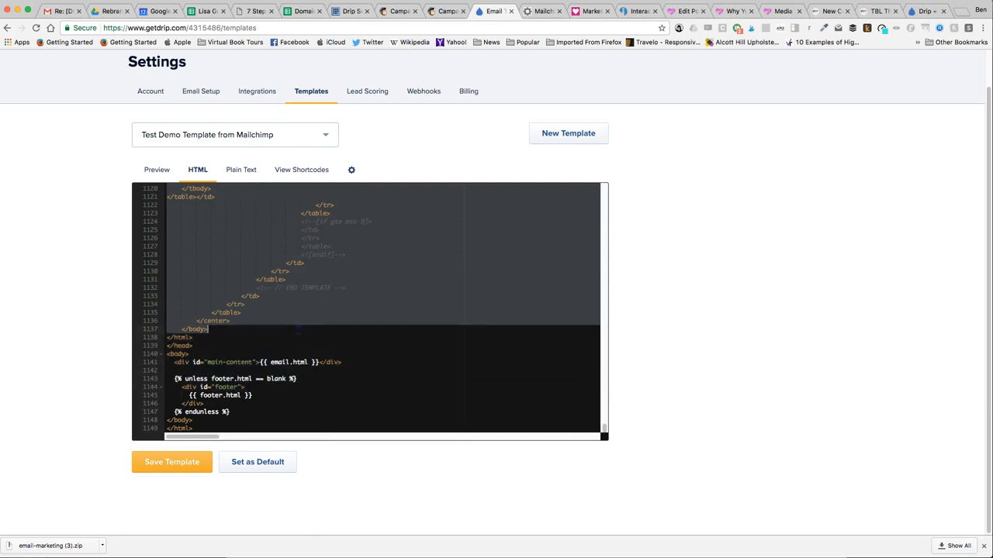
pyautogui.moveTo(297, 328); pyautogui.dragTo(297, 328)
pyautogui.press('BackSpace')
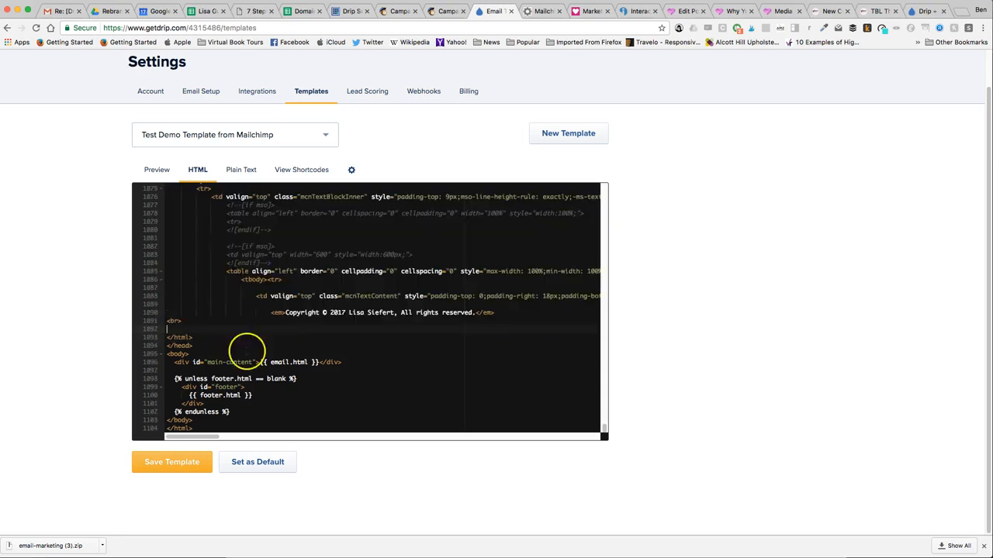
pyautogui.press('Return')
pyautogui.press('Return')
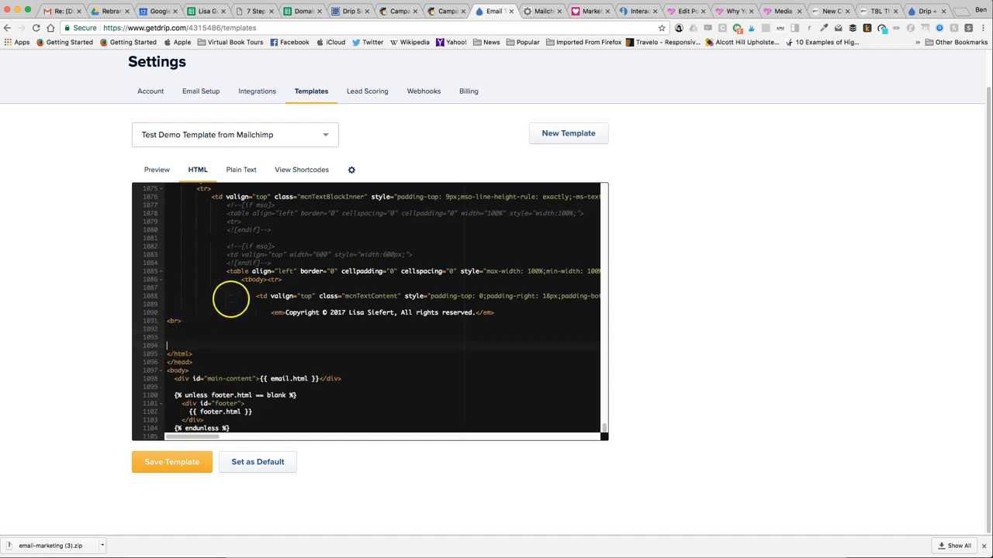
# - Copy the sent campaign's public link address from MailChimp's send confirmation page
pyautogui.scroll(5, 320, 314)
pyautogui.scroll(20, 319, 310)
pyautogui.scroll(20, 324, 310)
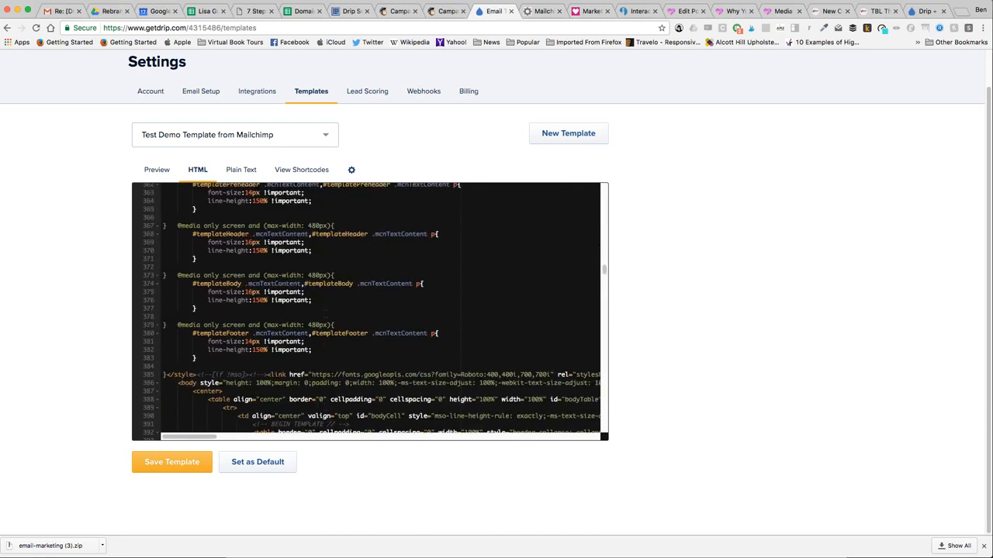
pyautogui.scroll(3, 370, 311)
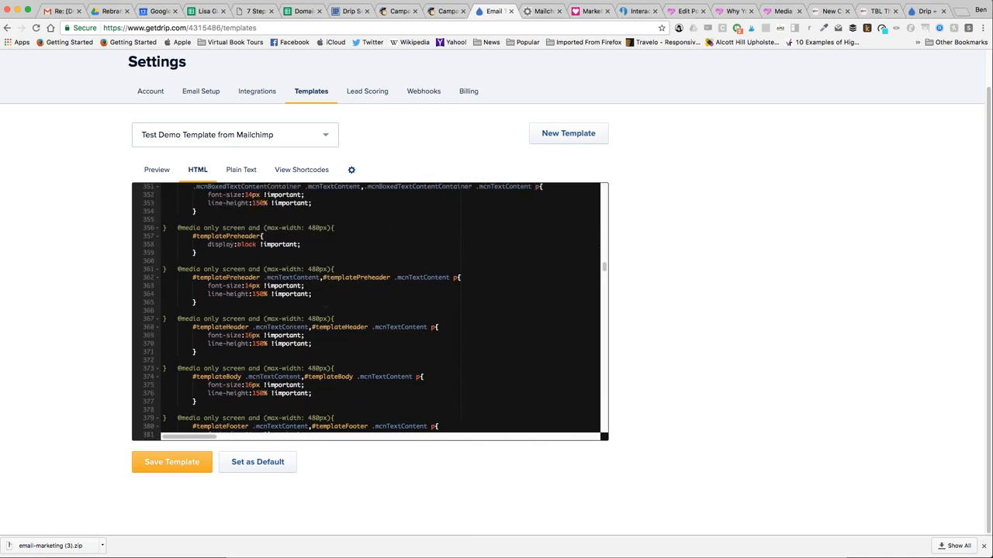
pyautogui.scroll(-10, 370, 310)
pyautogui.scroll(3, 370, 310)
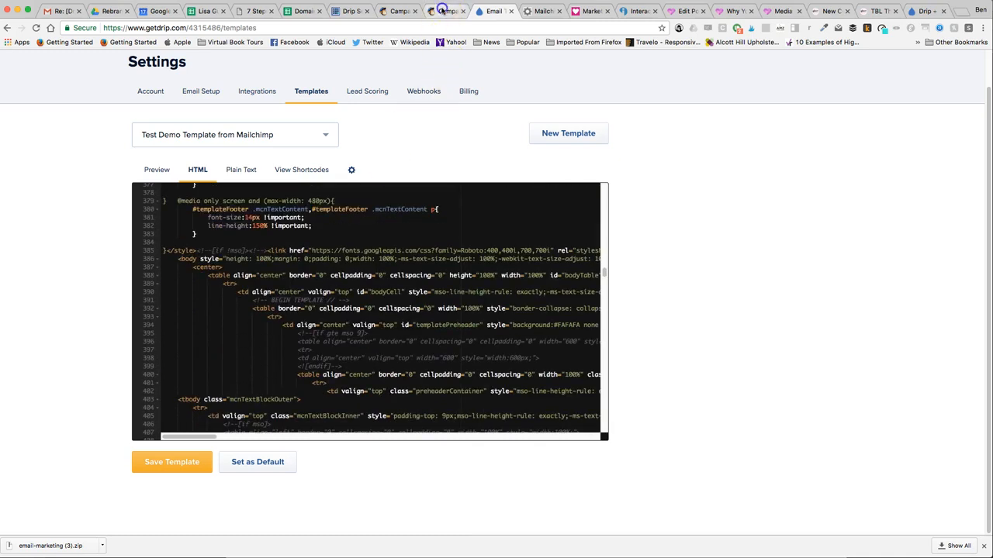
pyautogui.click(442, 9)
pyautogui.click(398, 10)
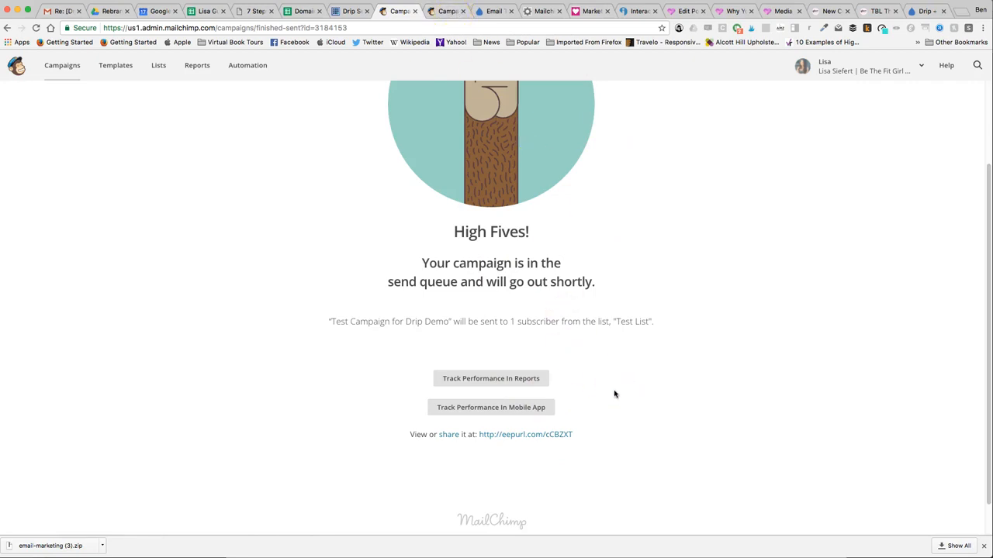
pyautogui.moveTo(577, 440); pyautogui.dragTo(497, 437)
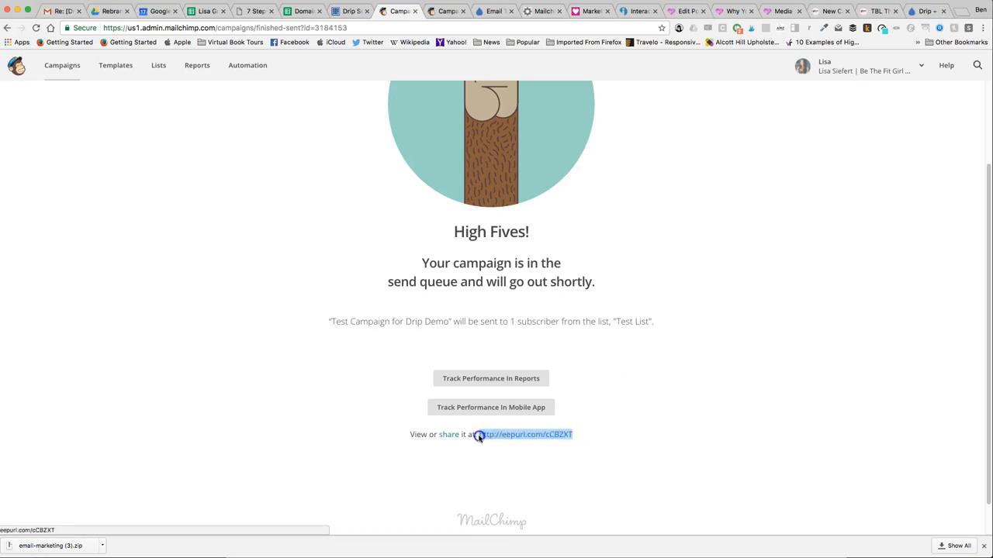
pyautogui.rightClick(503, 439)
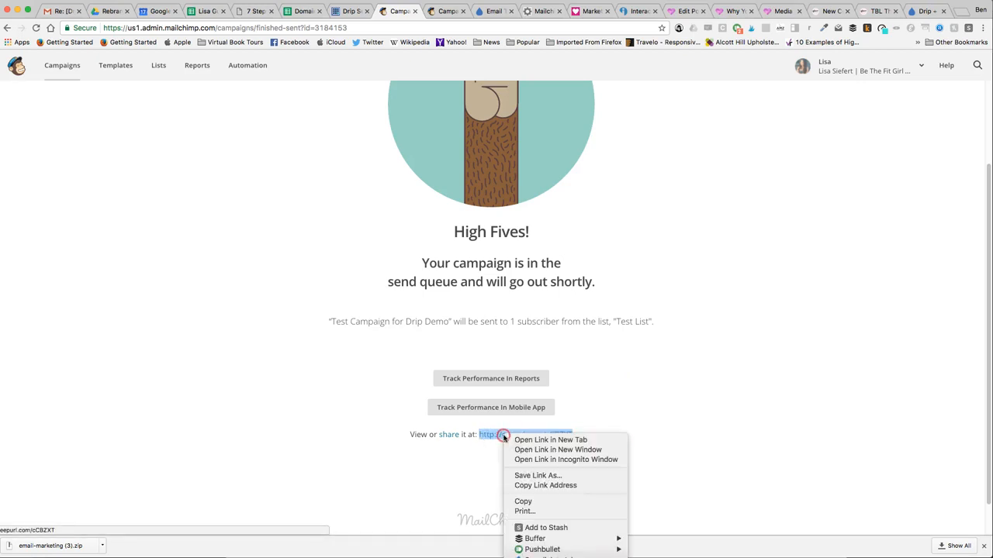
pyautogui.click(547, 486)
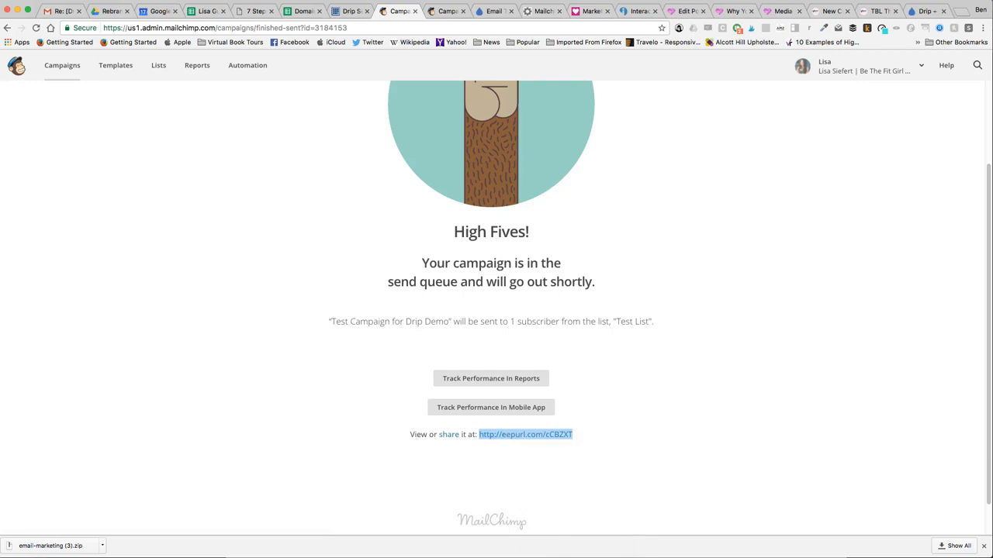
pyautogui.click(490, 13)
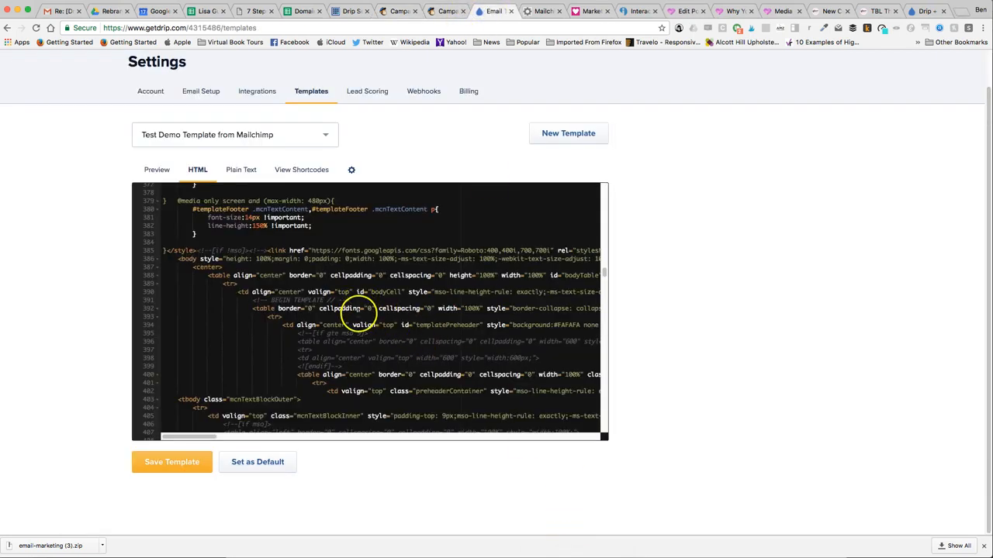
pyautogui.scroll(2, 357, 314)
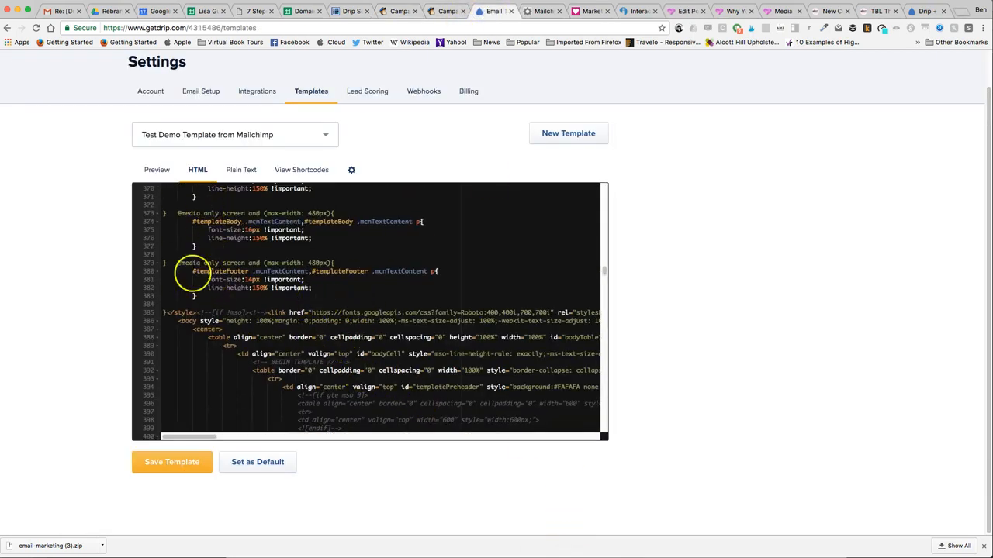
pyautogui.moveTo(204, 436); pyautogui.dragTo(240, 438)
pyautogui.scroll(-5, 251, 377)
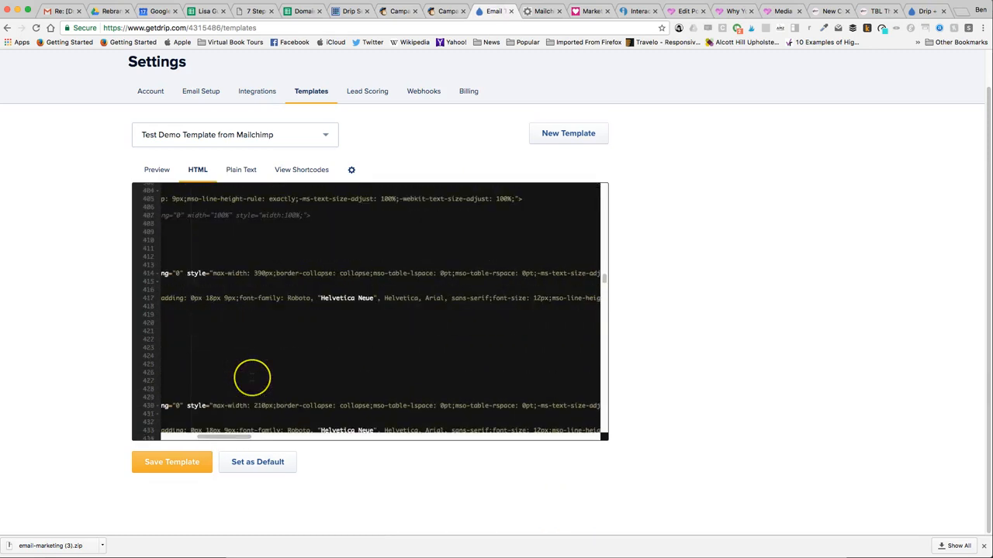
pyautogui.scroll(-2, 250, 377)
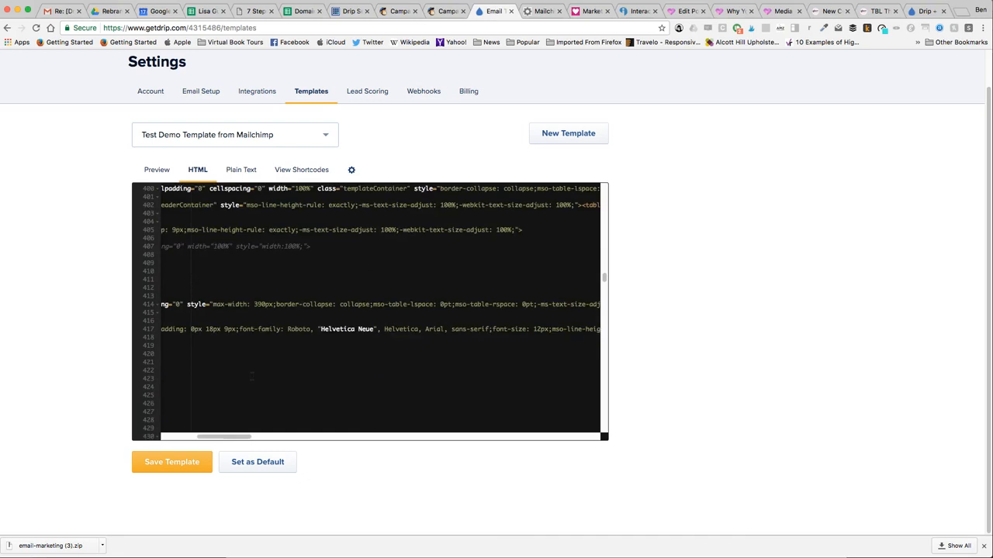
pyautogui.scroll(-5, 252, 376)
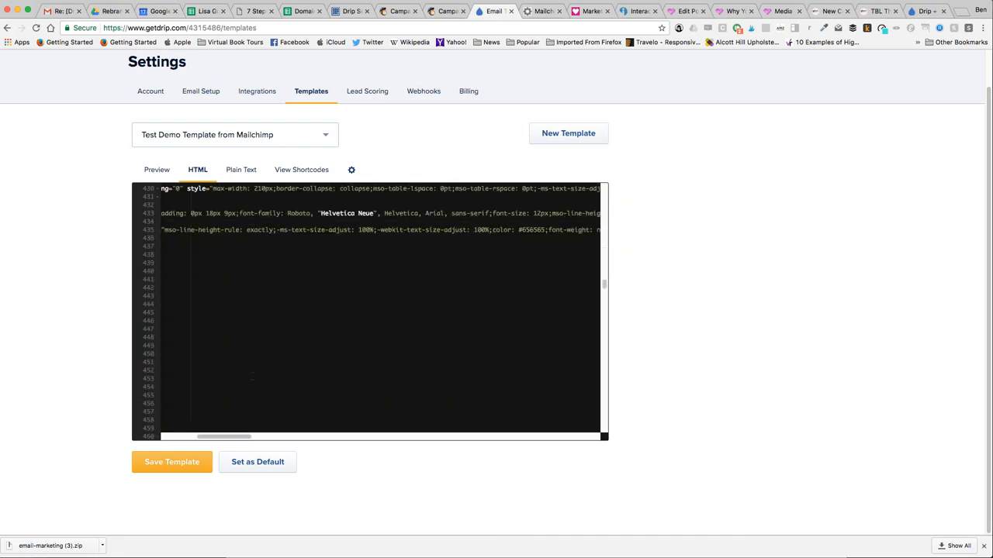
pyautogui.scroll(-4, 251, 377)
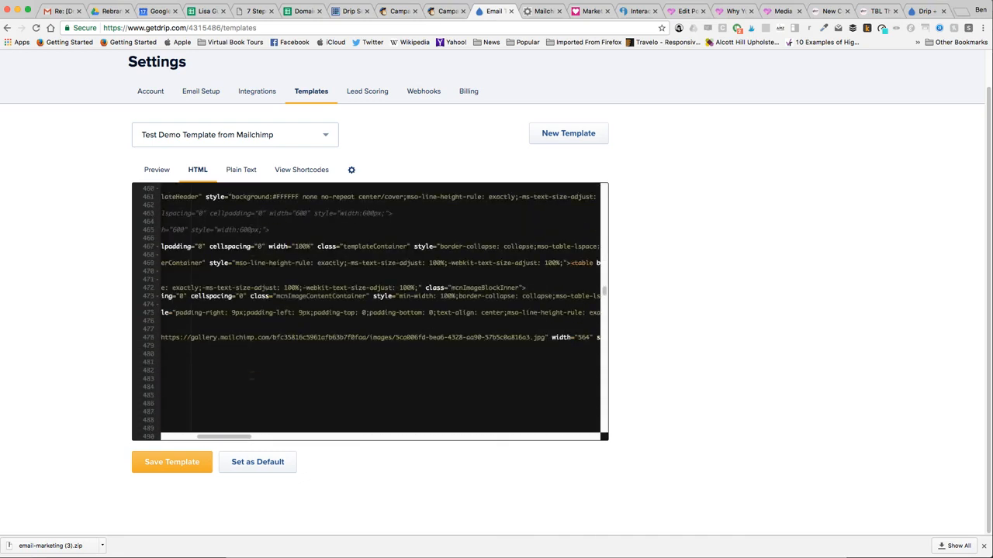
pyautogui.scroll(-5, 252, 376)
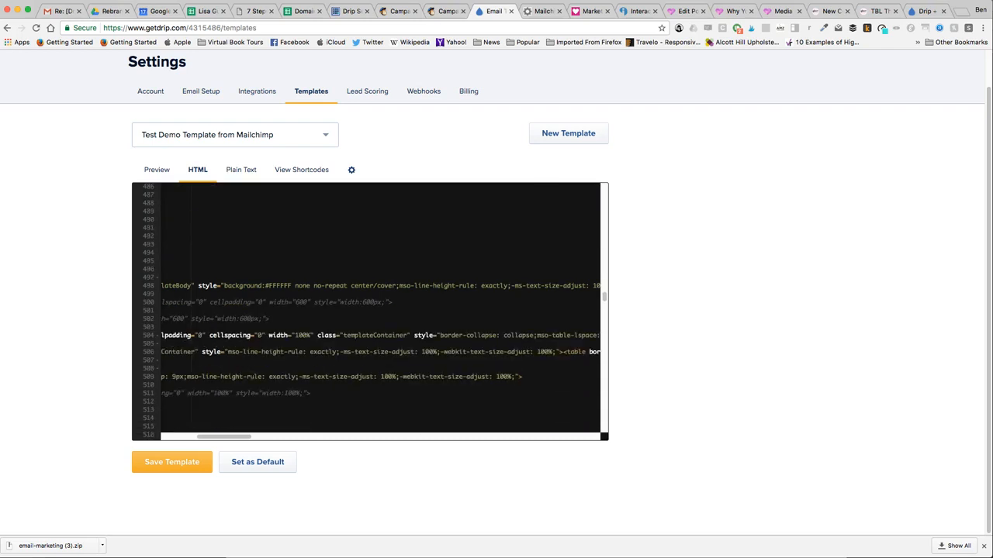
pyautogui.scroll(-6, 252, 376)
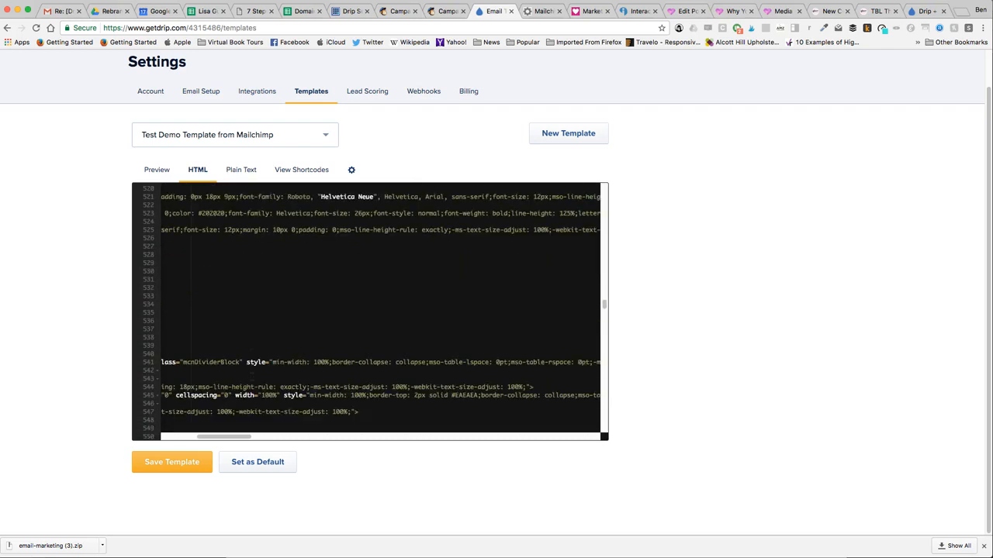
pyautogui.scroll(-10, 253, 376)
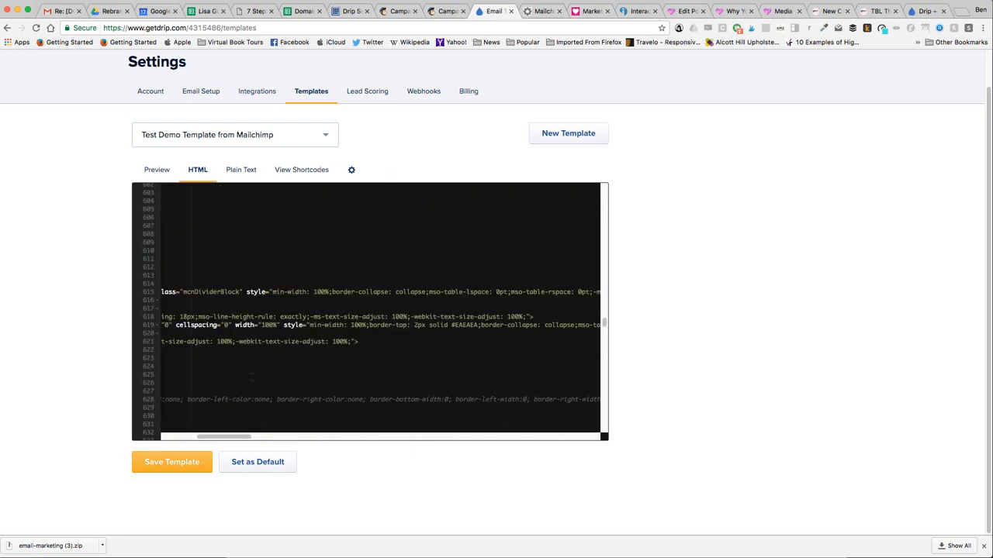
pyautogui.scroll(-5, 252, 375)
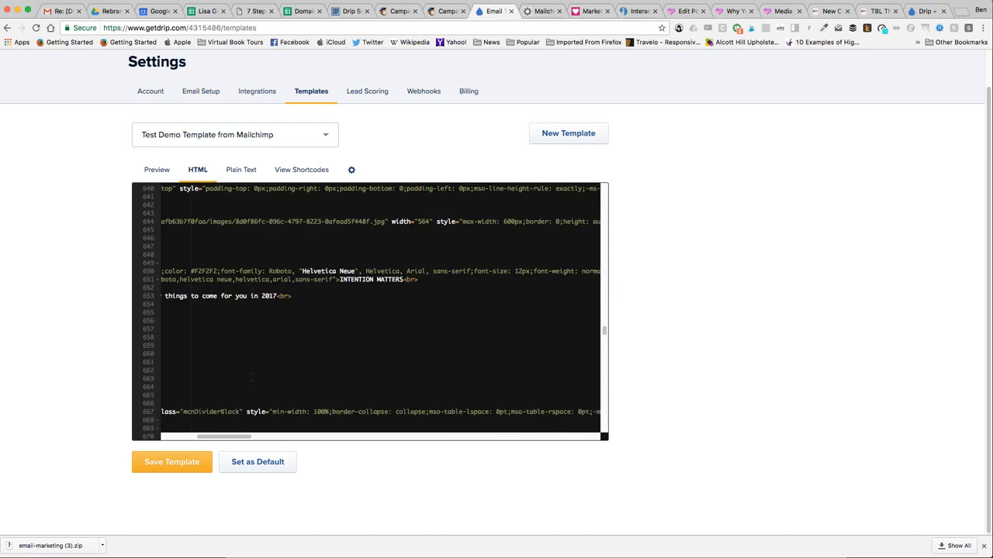
pyautogui.scroll(10, 251, 378)
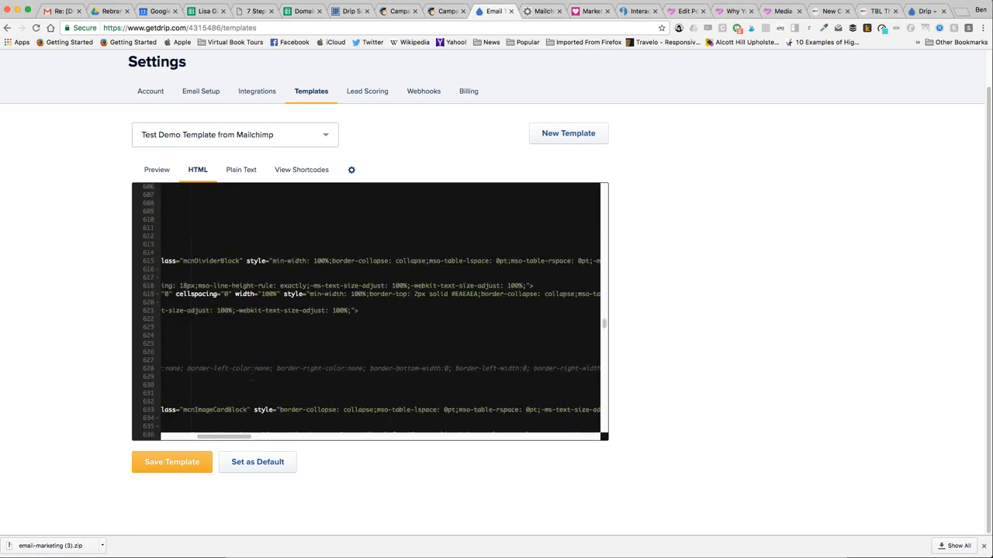
pyautogui.scroll(5, 251, 377)
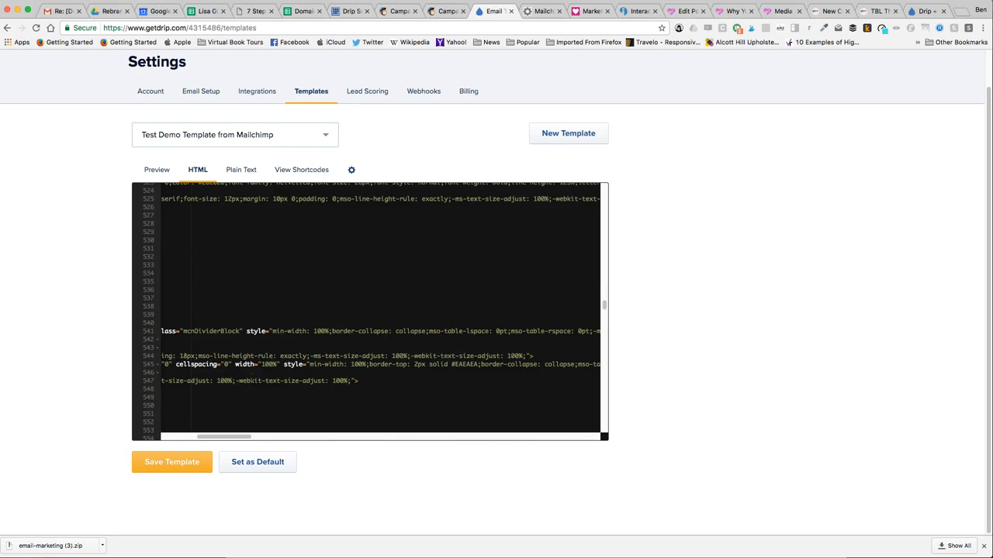
pyautogui.moveTo(237, 436); pyautogui.dragTo(200, 437)
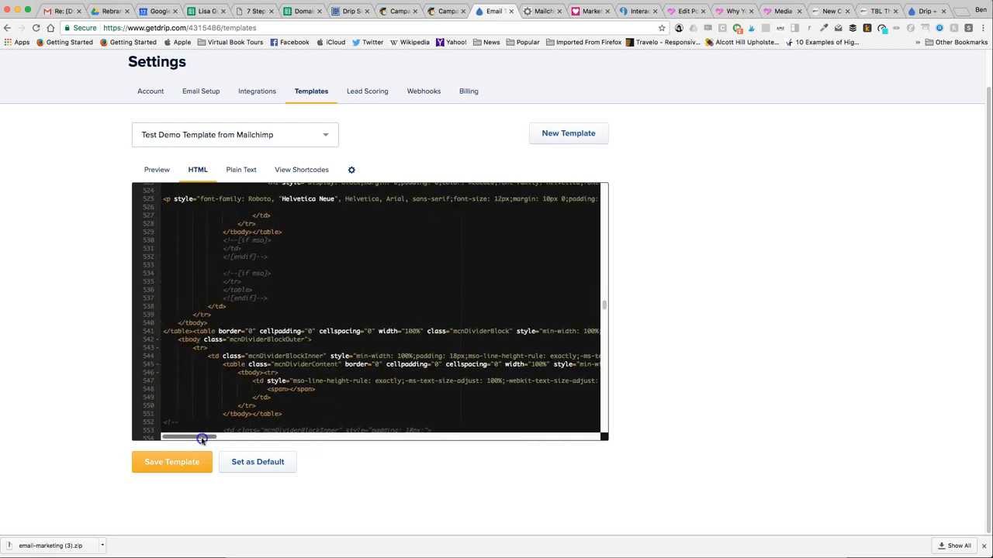
pyautogui.scroll(6, 283, 358)
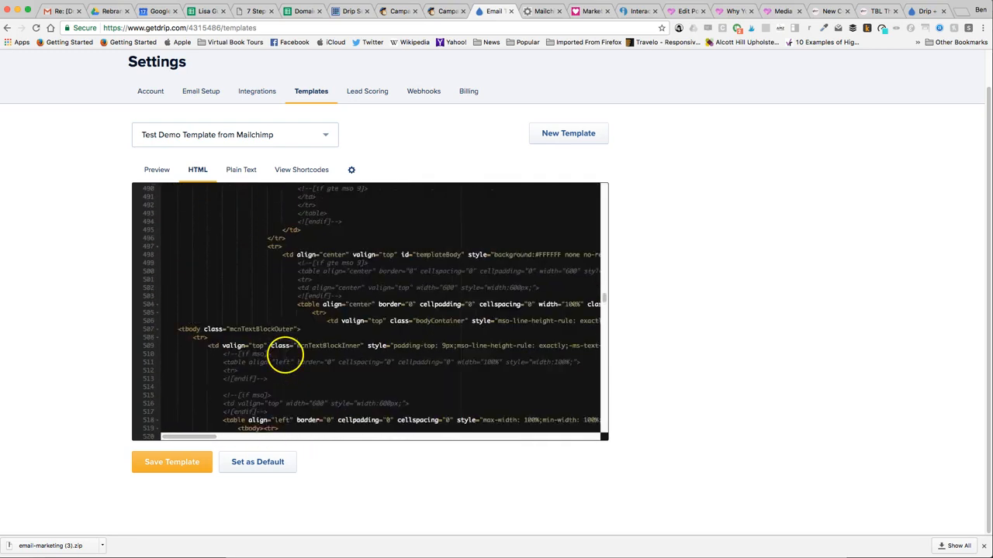
pyautogui.scroll(4, 287, 353)
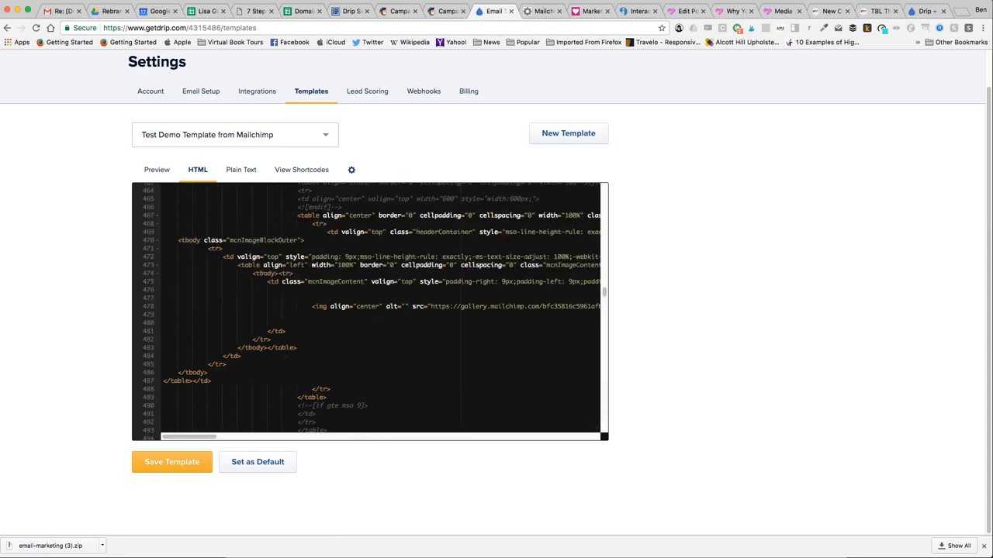
pyautogui.scroll(6, 370, 310)
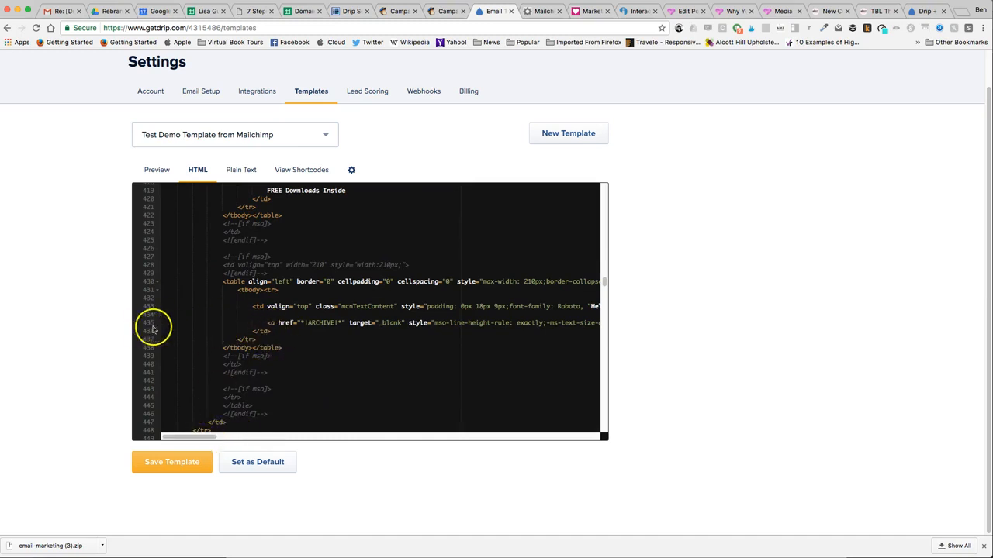
pyautogui.moveTo(194, 439); pyautogui.dragTo(207, 439)
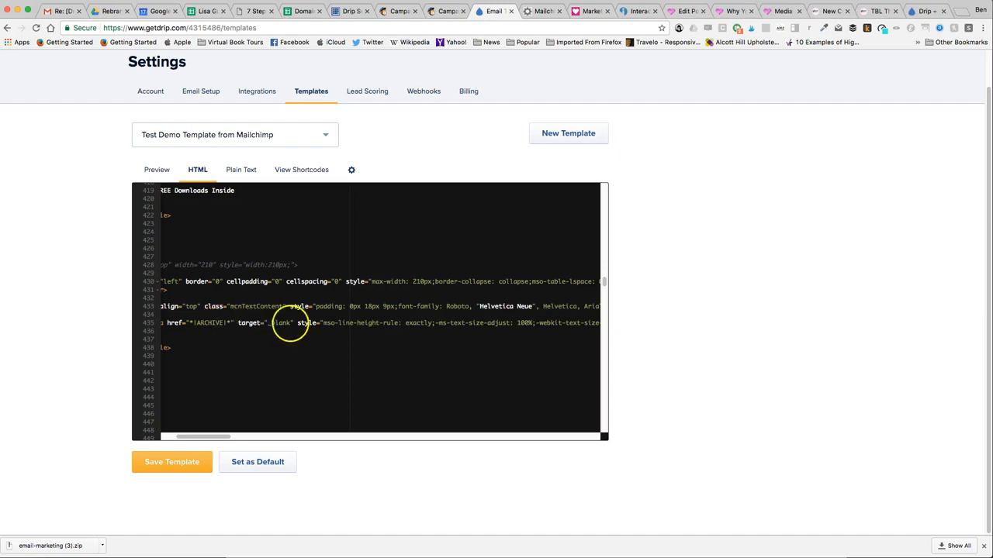
pyautogui.moveTo(210, 437); pyautogui.dragTo(278, 437)
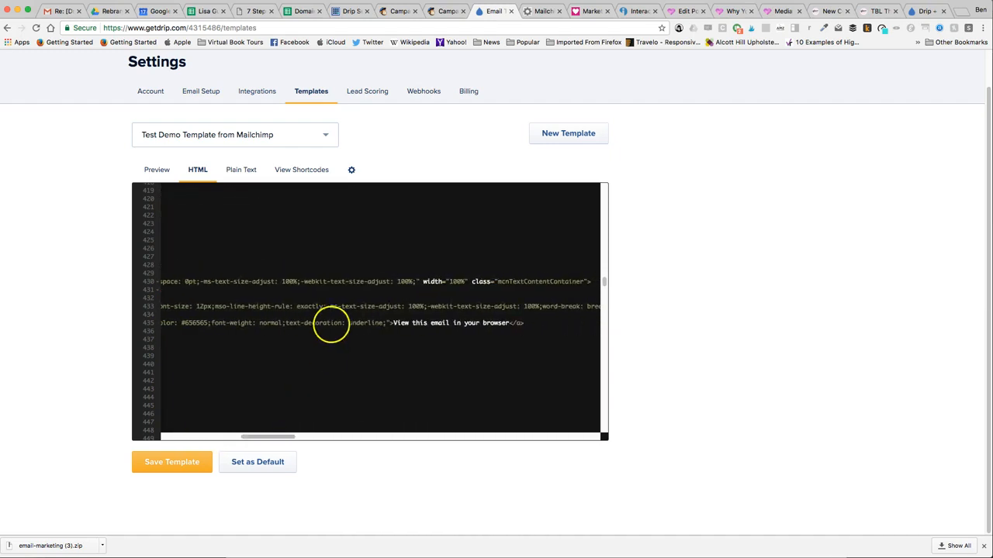
pyautogui.moveTo(256, 438); pyautogui.dragTo(175, 440)
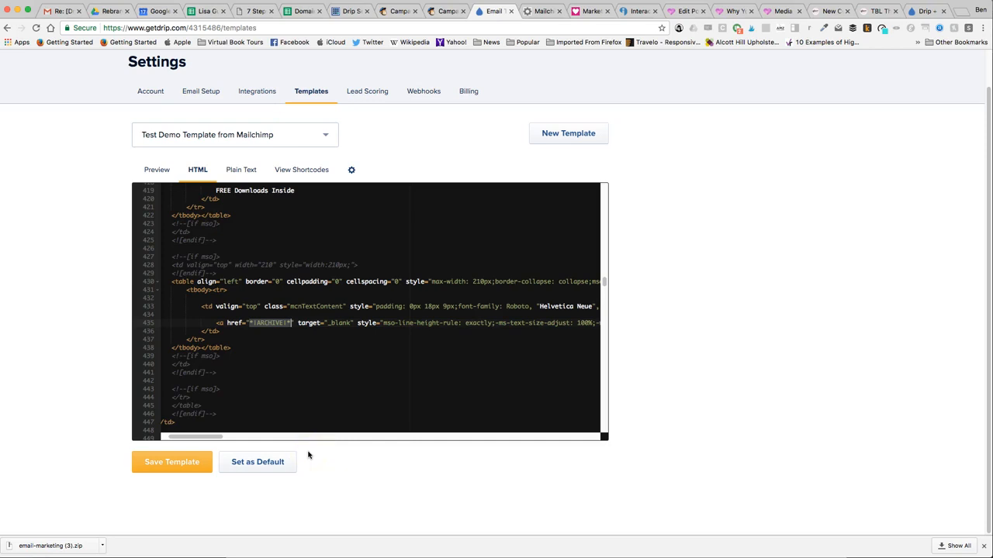
pyautogui.press('BackSpace')
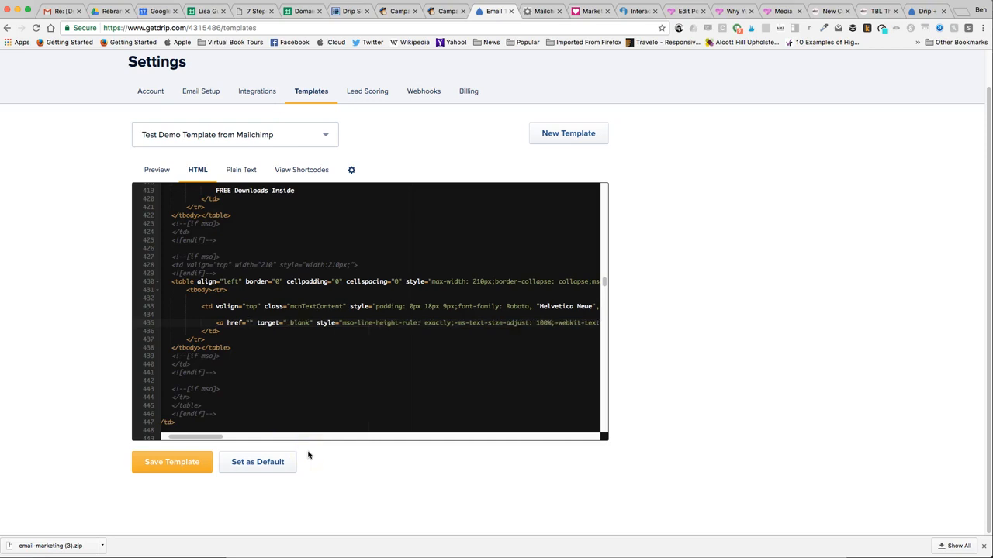
pyautogui.write('http://eepurl.com/cCBZXT')
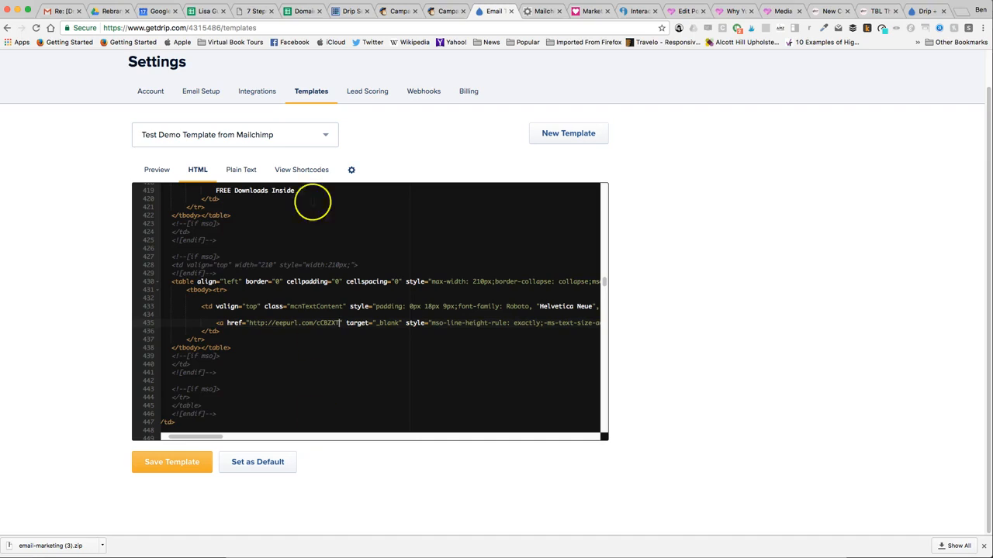
pyautogui.click(395, 11)
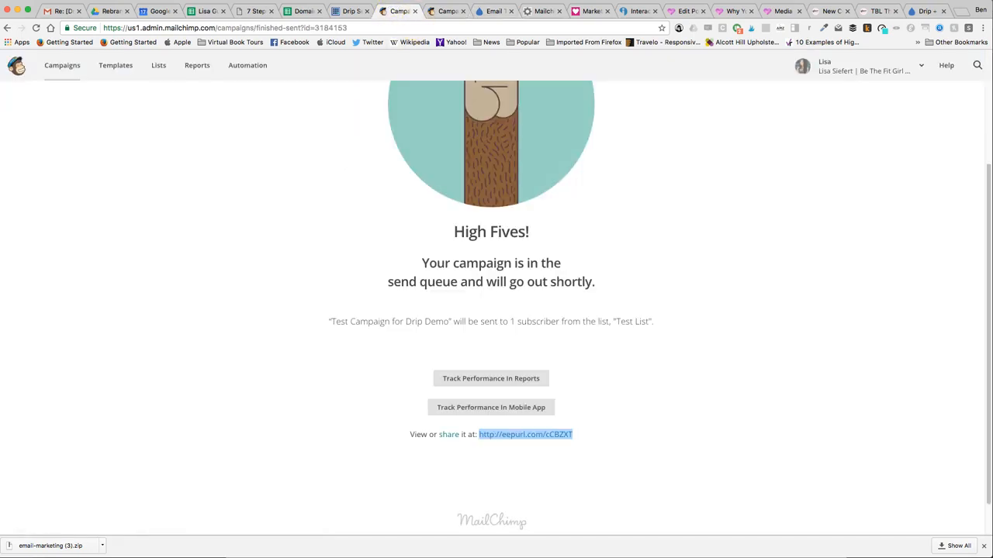
pyautogui.click(494, 11)
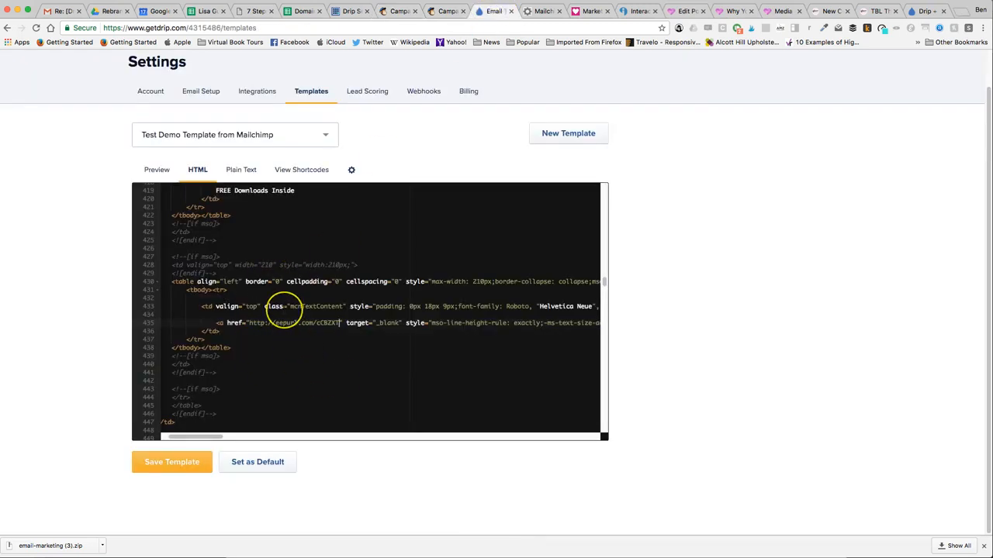
# - Save the template and review its HTML from the browser-view link back up to the head section
pyautogui.scroll(3, 283, 308)
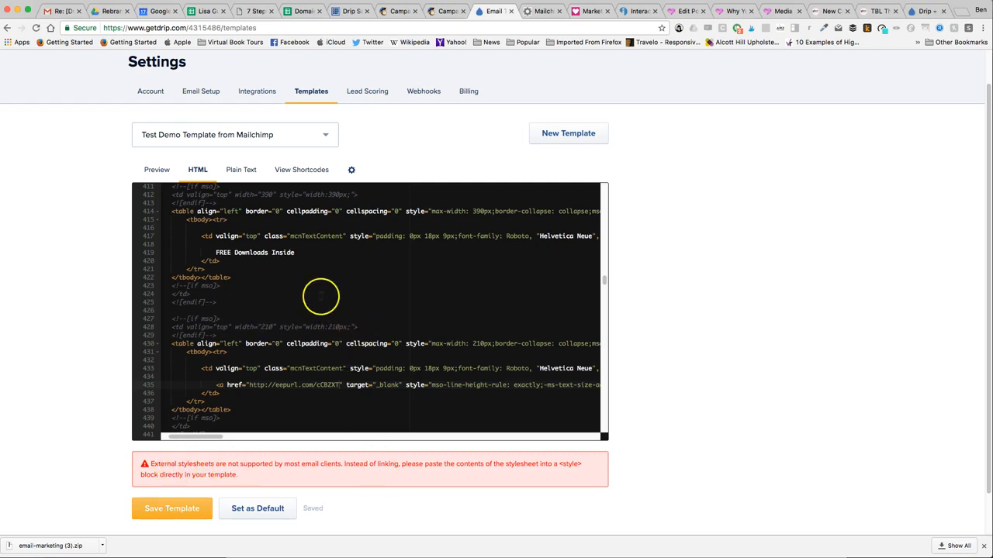
pyautogui.scroll(10, 321, 294)
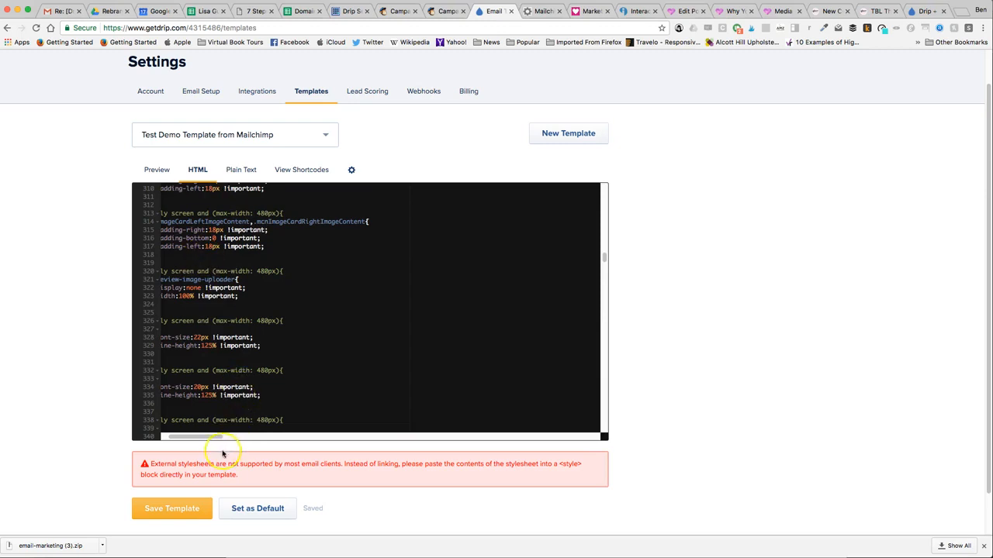
pyautogui.moveTo(206, 438); pyautogui.dragTo(200, 438)
pyautogui.scroll(10, 190, 339)
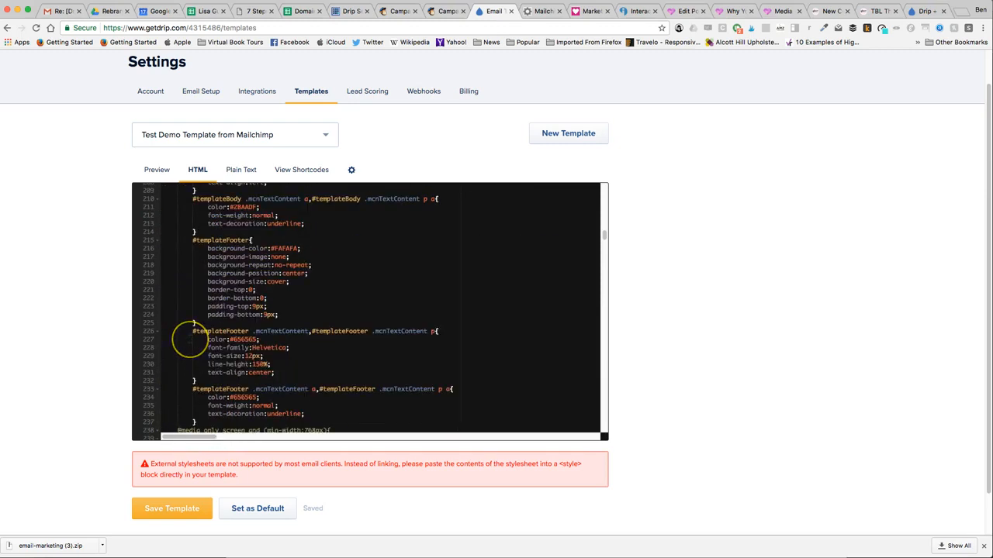
pyautogui.scroll(20, 190, 339)
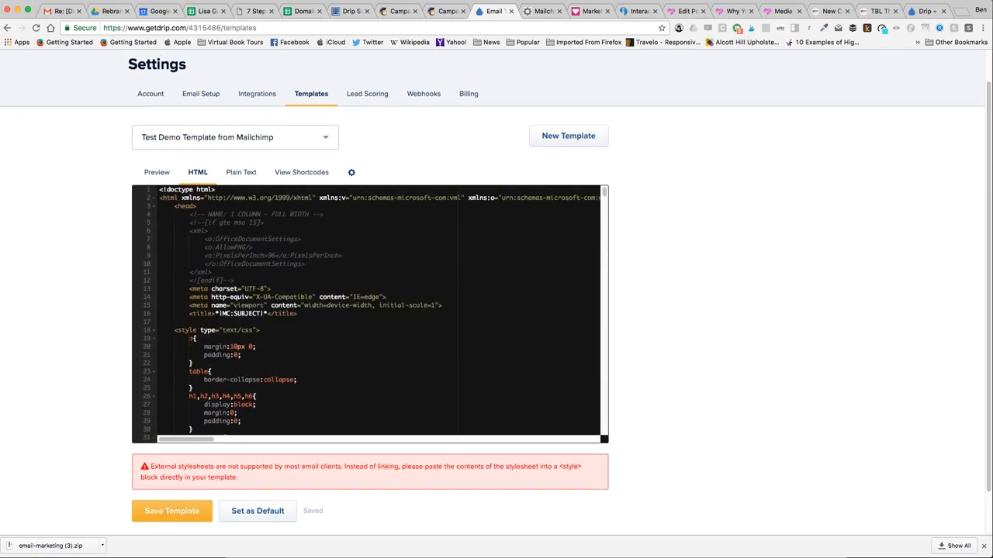
pyautogui.scroll(2, 190, 339)
pyautogui.scroll(-2, 166, 372)
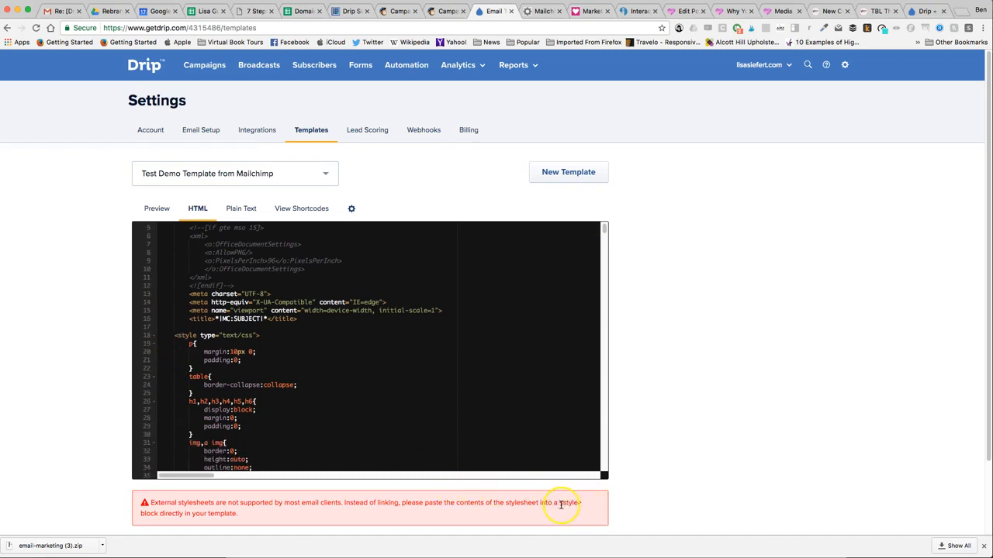
# - Preview the template and examine the rendered email from the header image through the footer and placeholder content below the copyright line
pyautogui.click(155, 208)
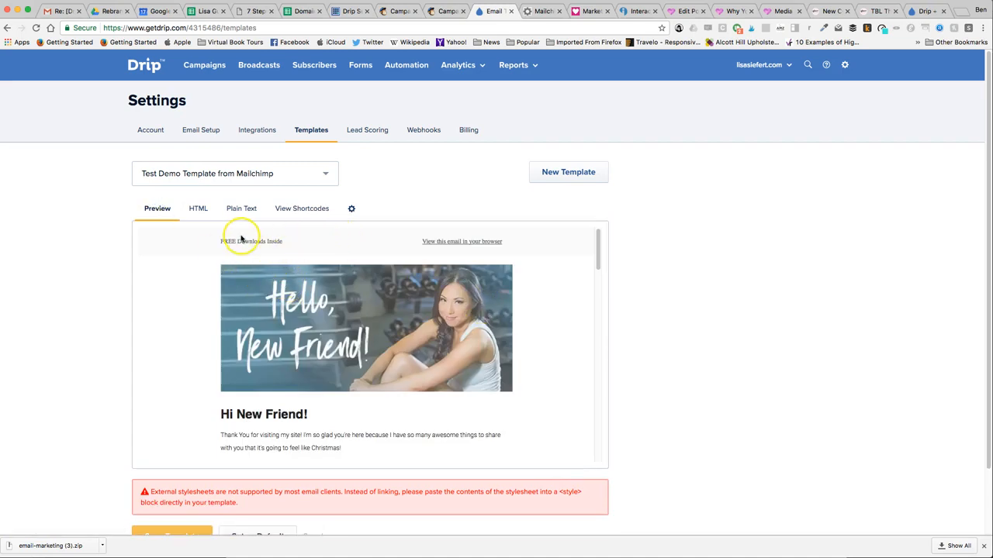
pyautogui.scroll(-2, 536, 359)
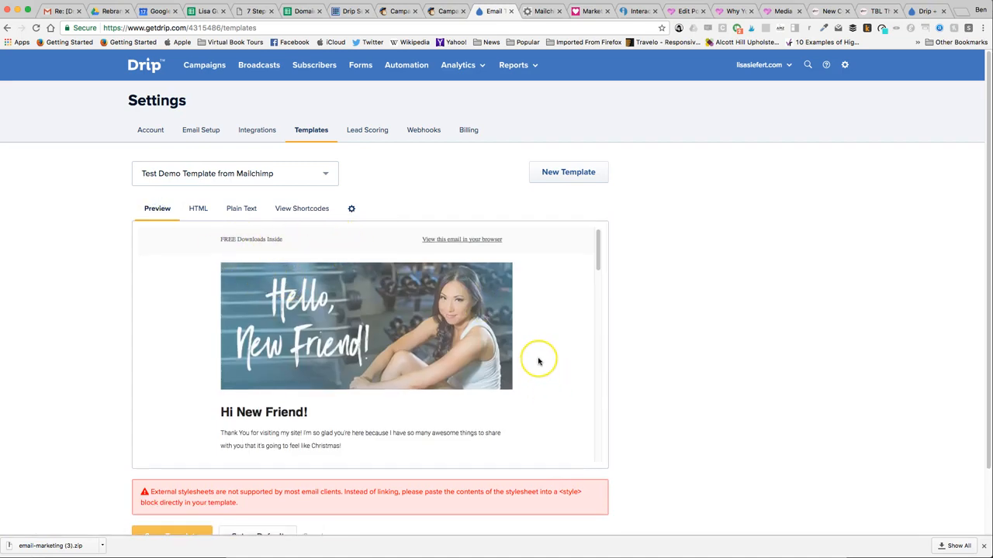
pyautogui.scroll(-6, 538, 361)
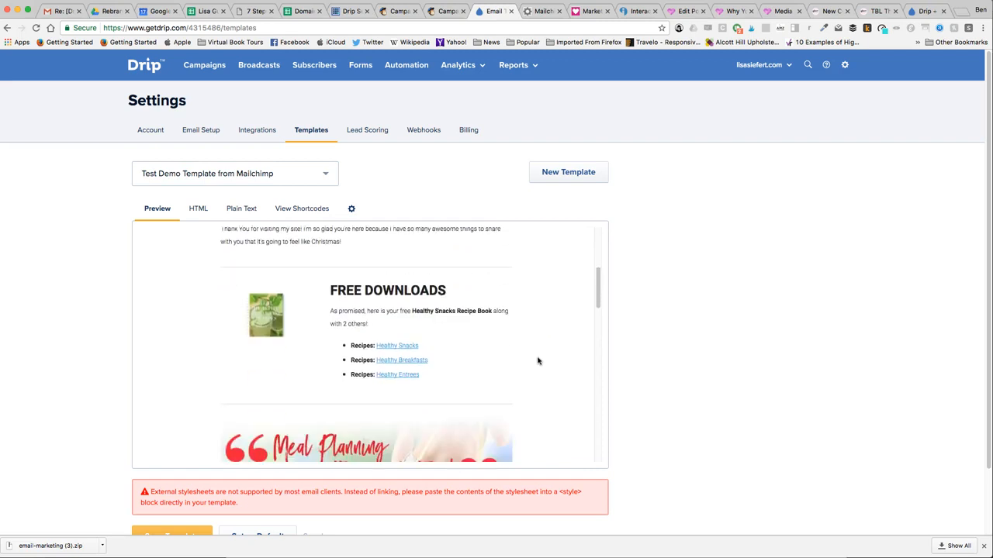
pyautogui.scroll(-3, 536, 362)
pyautogui.scroll(-5, 375, 372)
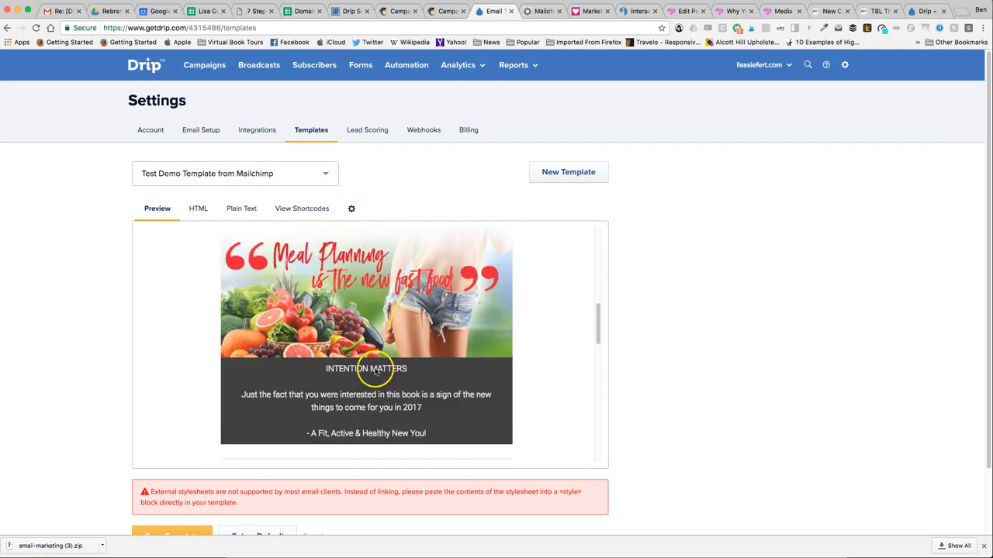
pyautogui.scroll(-3, 454, 366)
pyautogui.scroll(-20, 452, 363)
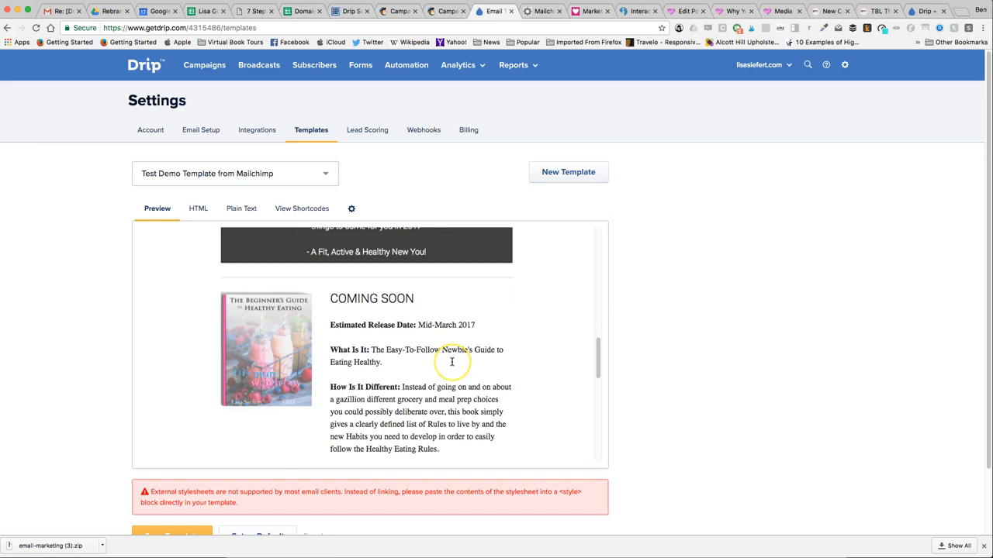
pyautogui.scroll(-1, 451, 361)
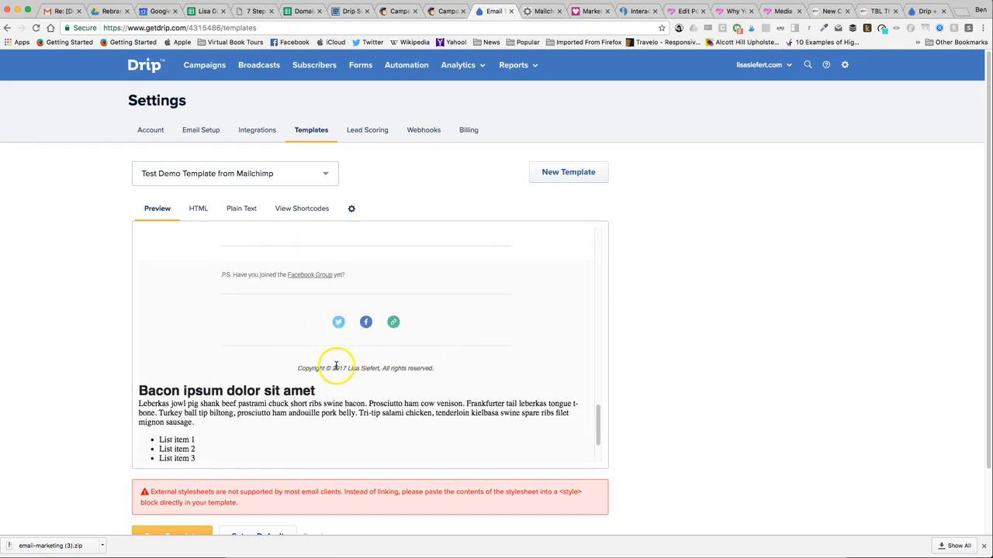
pyautogui.scroll(-2, 287, 407)
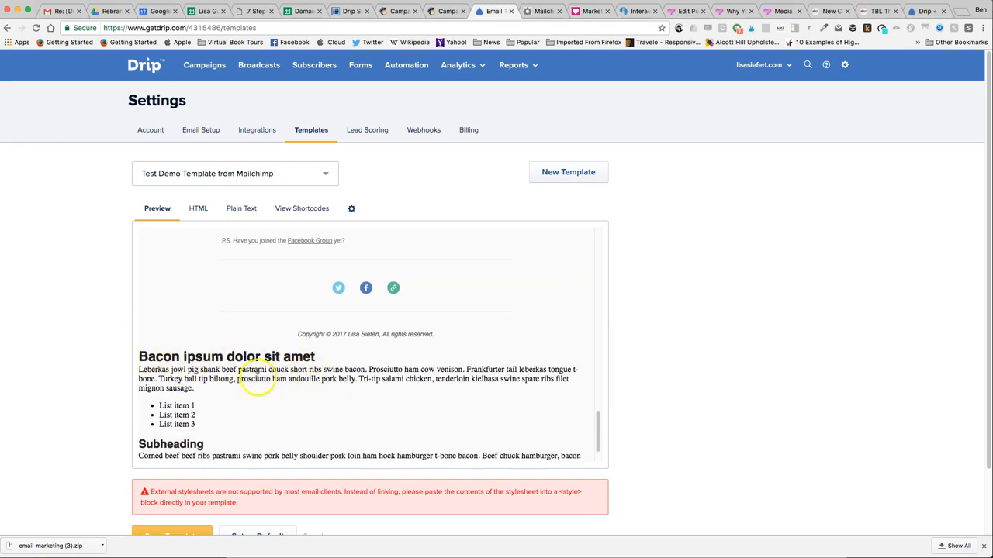
# - Examine the previewed footer and placeholder content, and review the template's HTML from the head section down to the divider blocks below the Coming Soon text
pyautogui.scroll(-3, 322, 443)
pyautogui.scroll(-1, 323, 444)
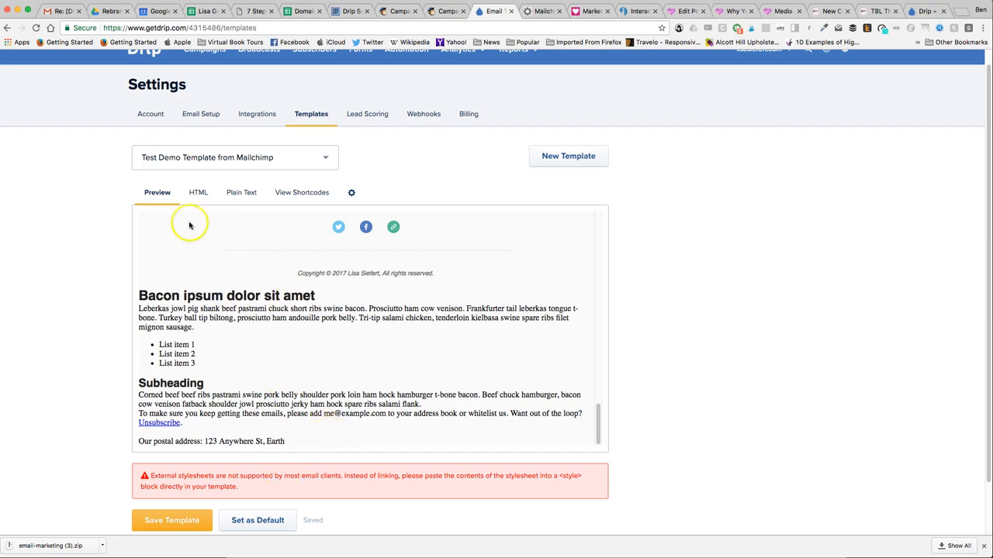
pyautogui.scroll(1, 283, 296)
pyautogui.scroll(5, 282, 295)
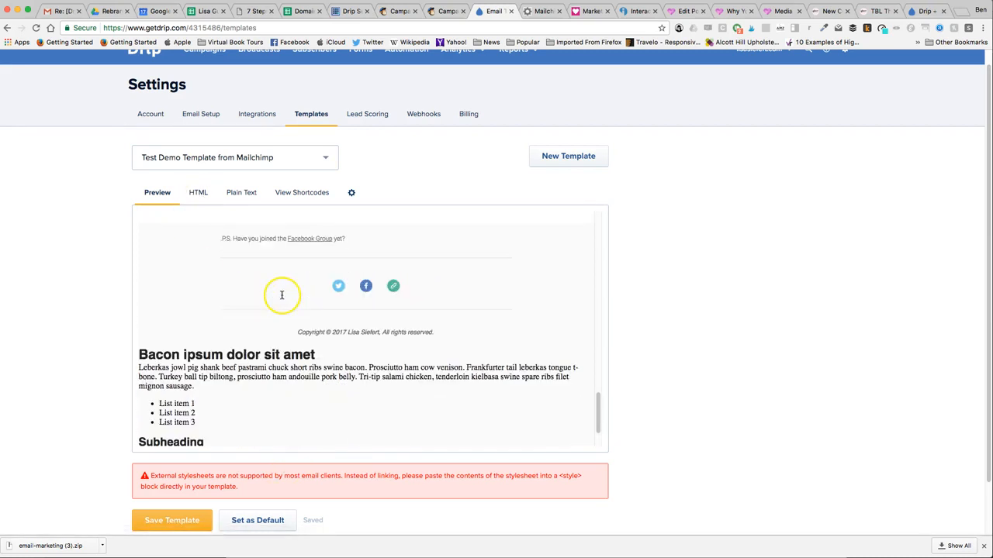
pyautogui.click(194, 191)
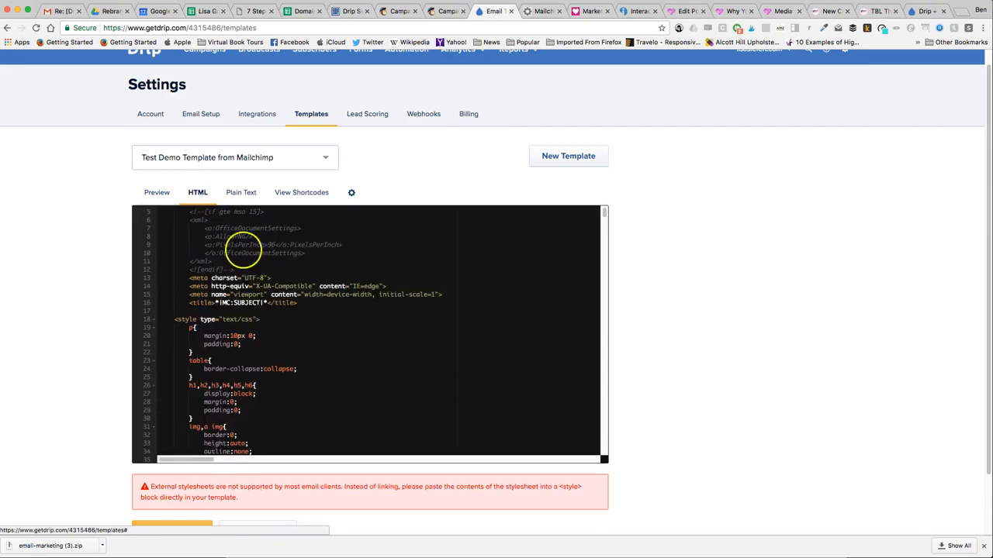
pyautogui.scroll(-10, 262, 306)
pyautogui.scroll(-20, 265, 307)
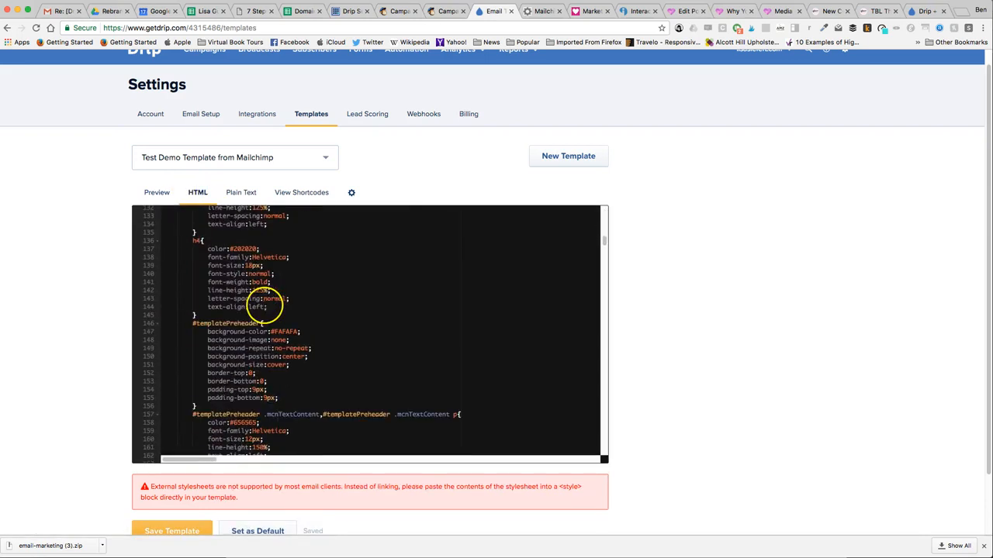
pyautogui.scroll(-15, 263, 302)
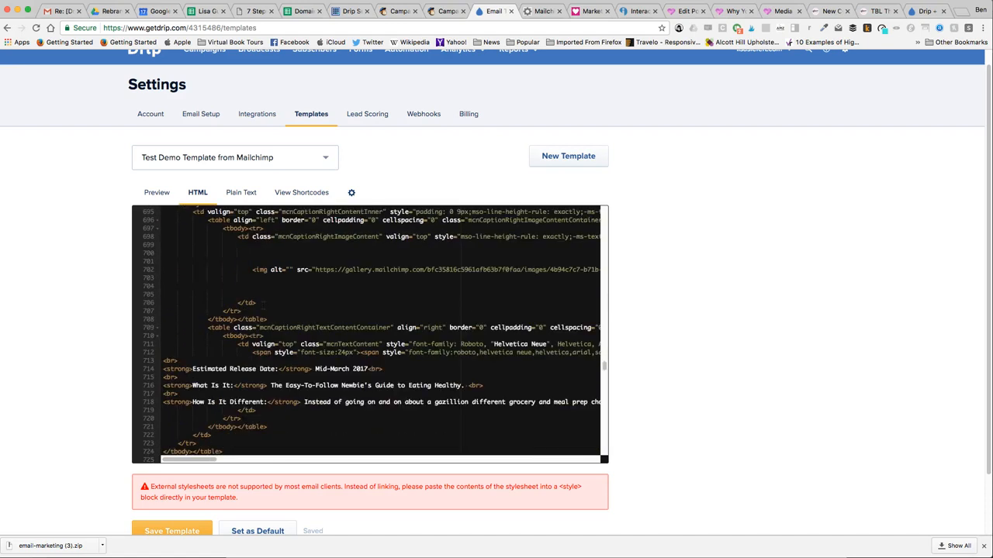
pyautogui.scroll(-2, 263, 303)
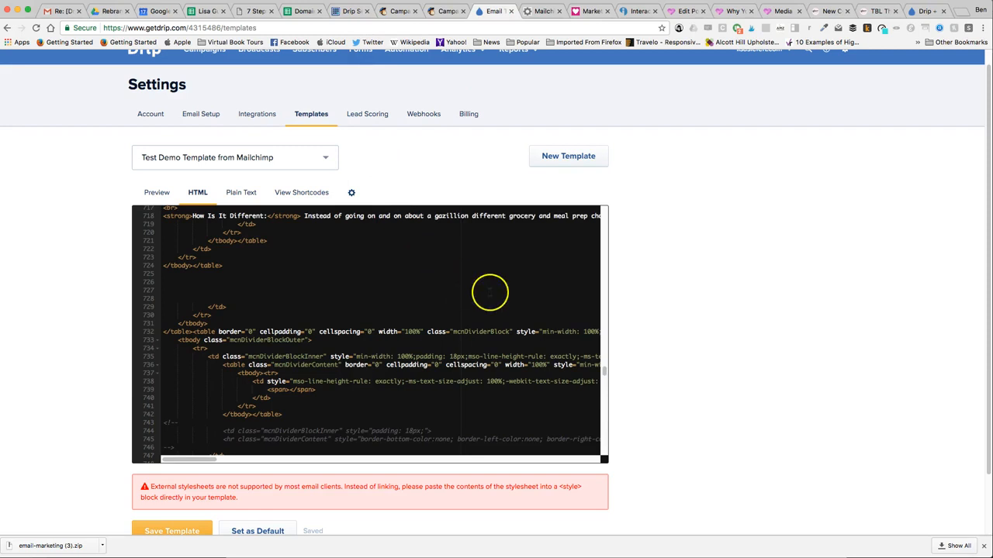
pyautogui.scroll(-1, 492, 310)
pyautogui.scroll(-1, 477, 314)
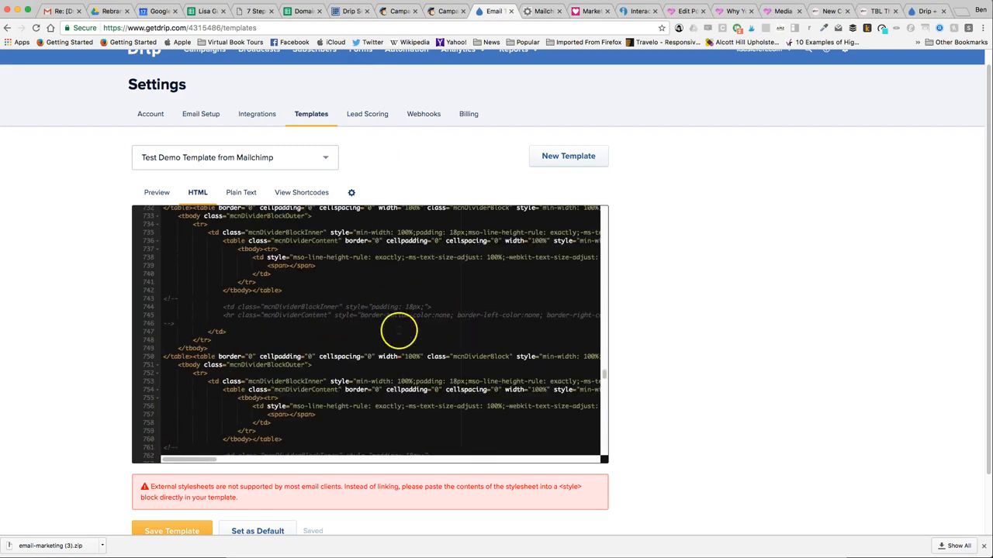
# - Open the sent campaign's public link from MailChimp's confirmation page in a new browser tab and examine the web version down to its footer
pyautogui.click(441, 12)
pyautogui.click(400, 11)
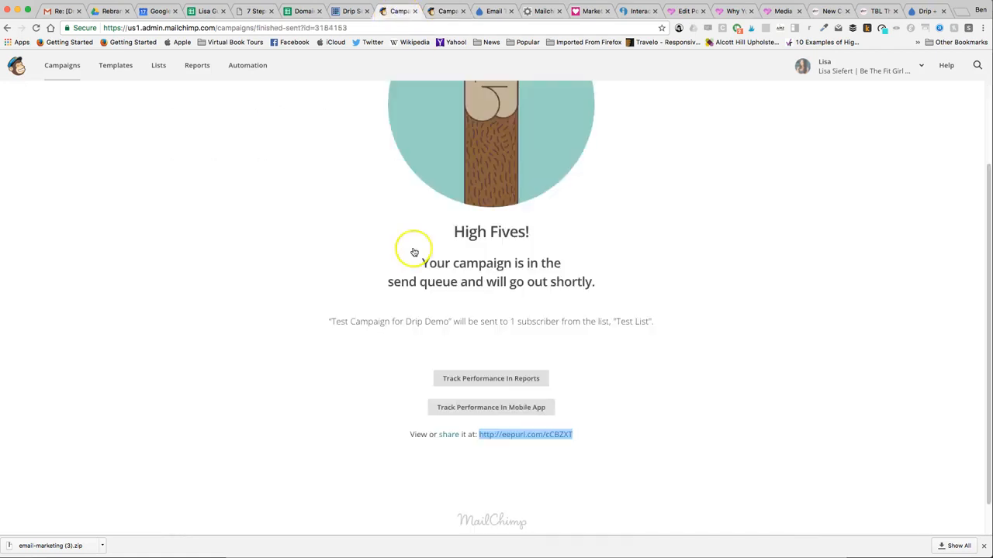
pyautogui.rightClick(509, 440)
pyautogui.click(543, 443)
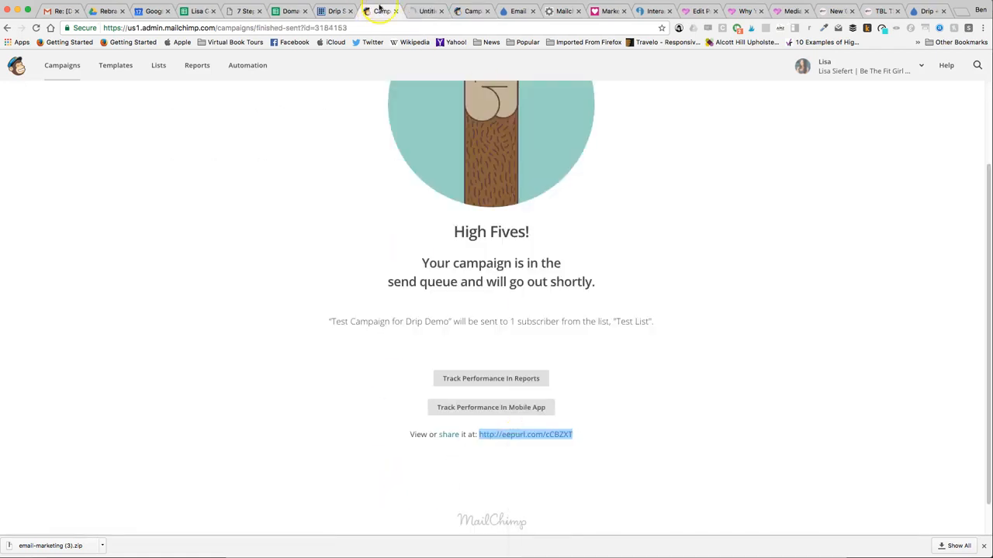
pyautogui.click(427, 11)
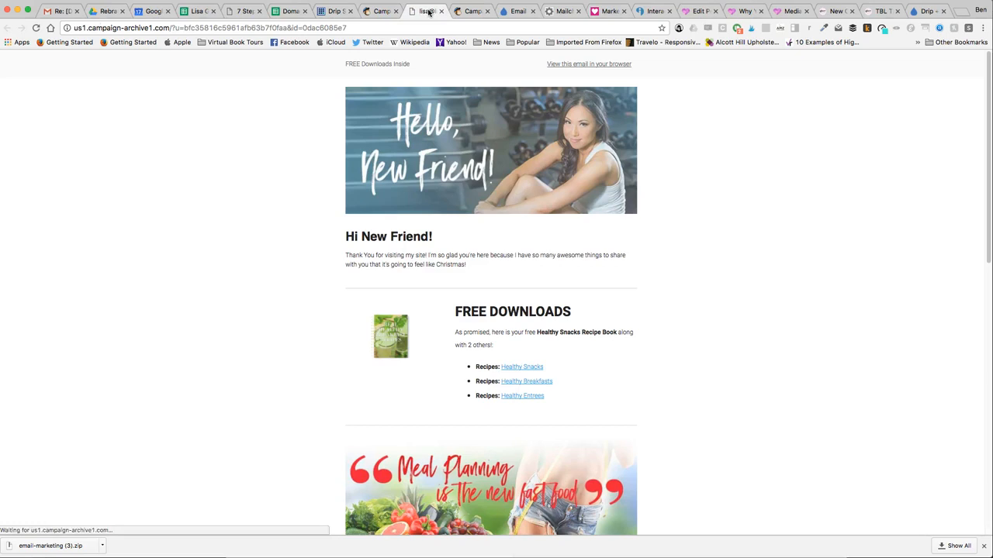
pyautogui.scroll(-10, 525, 326)
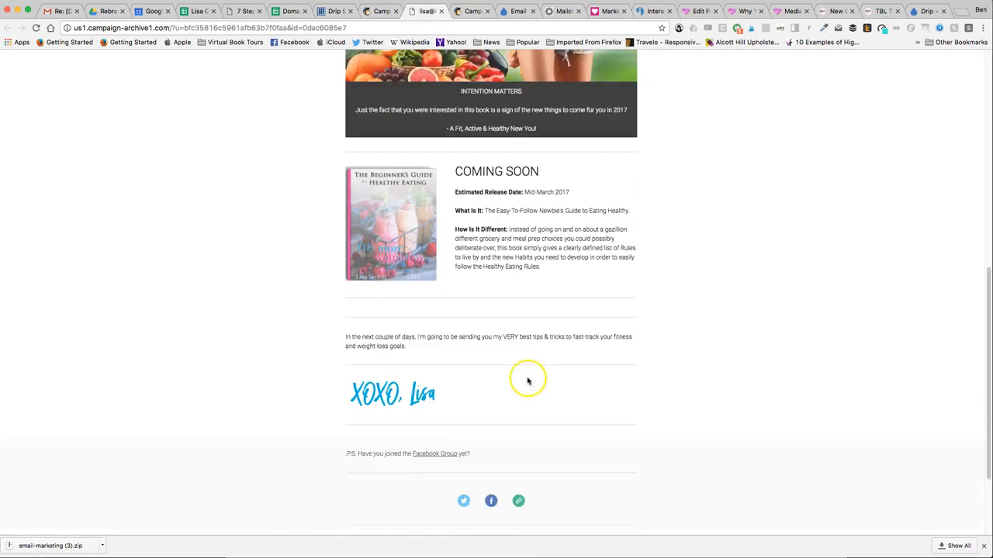
pyautogui.scroll(-3, 528, 380)
pyautogui.scroll(-1, 523, 303)
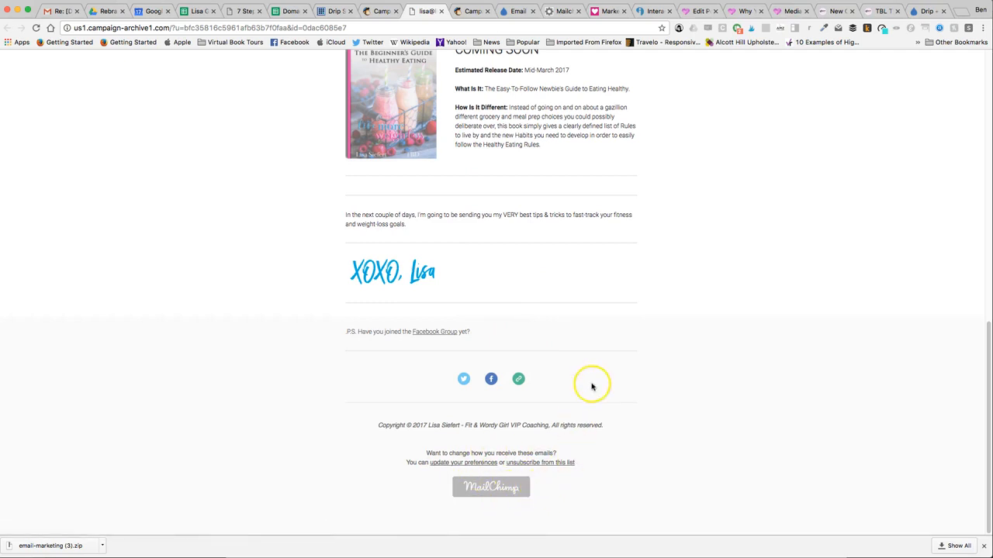
# - Switch back to Drip and create a new broadcast email named Test Broadcast
pyautogui.click(517, 11)
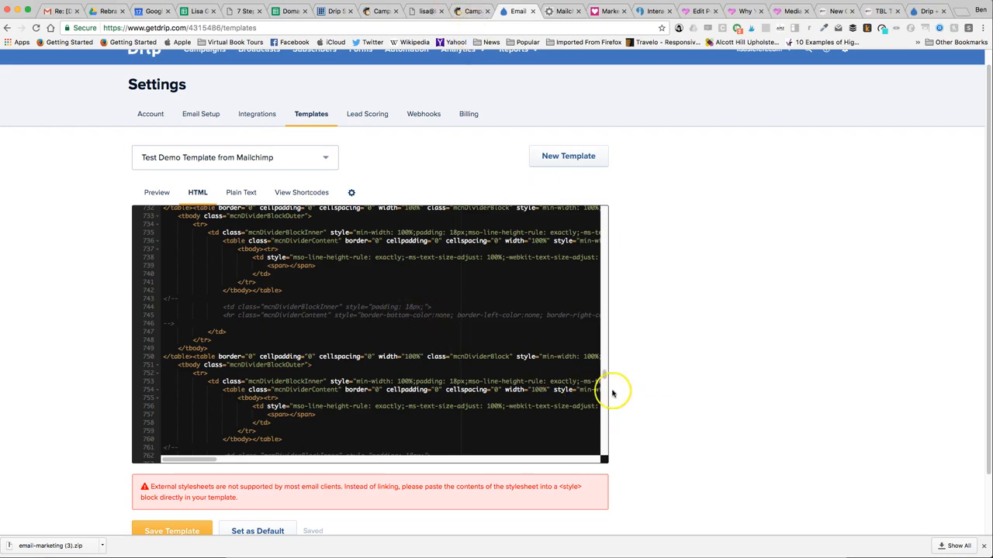
pyautogui.scroll(-3, 605, 396)
pyautogui.scroll(10, 256, 223)
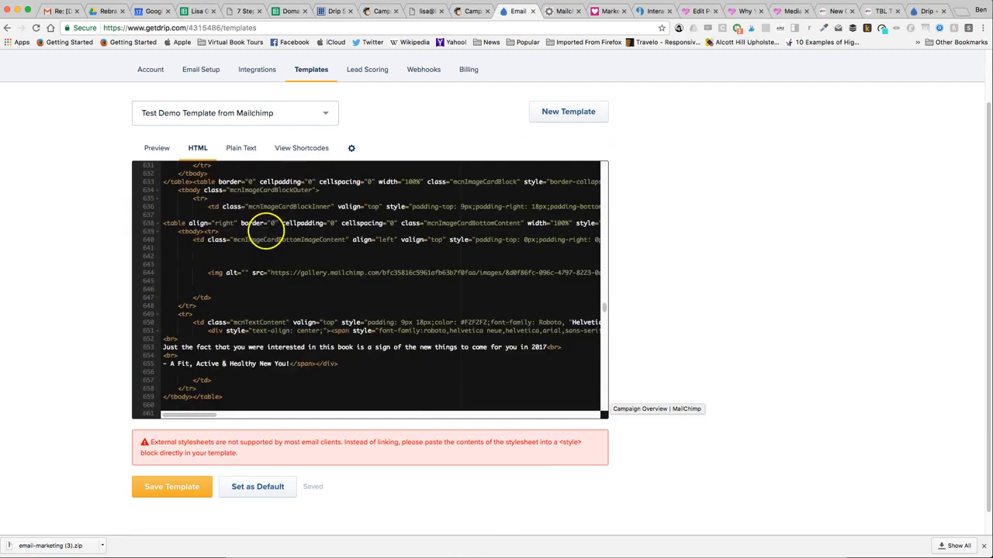
pyautogui.scroll(2, 631, 215)
pyautogui.scroll(-5, 166, 465)
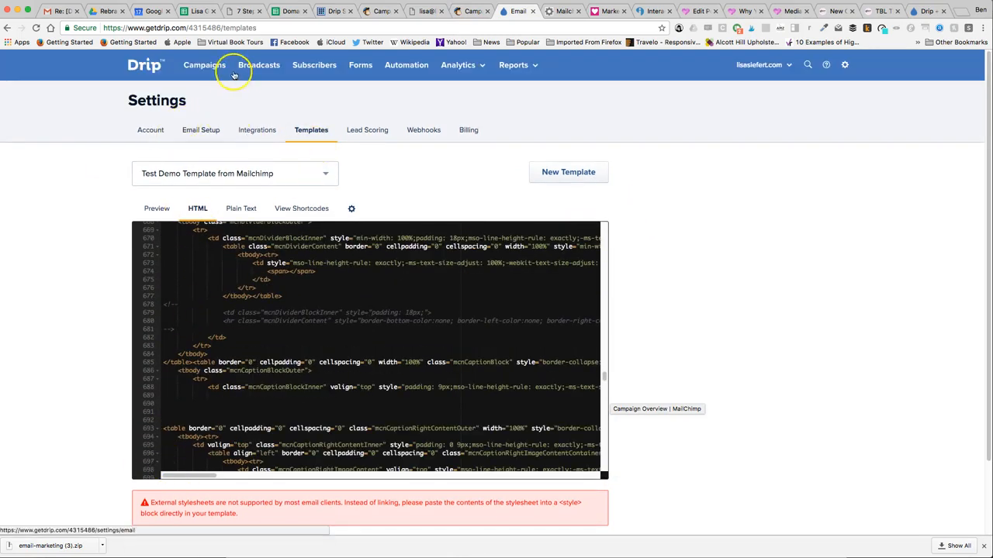
pyautogui.click(208, 66)
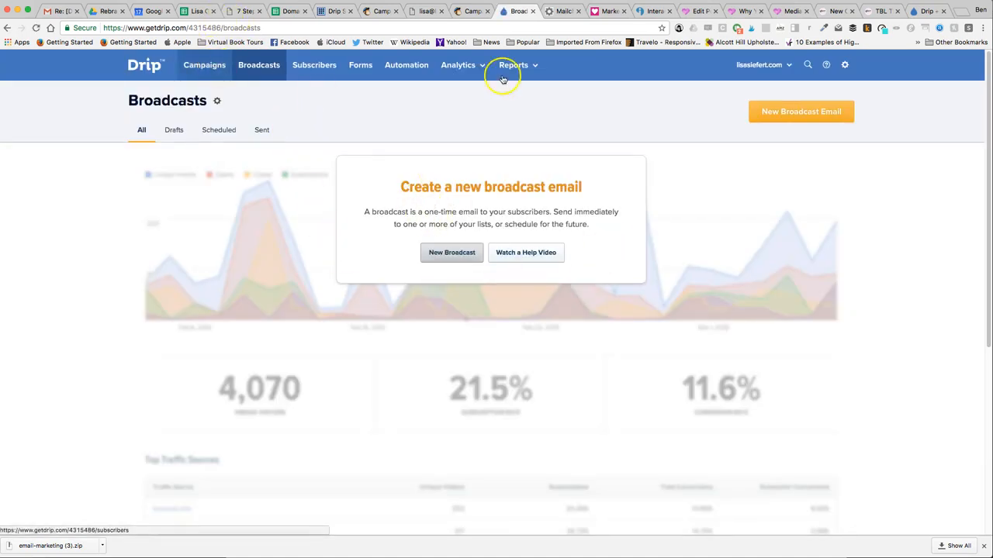
pyautogui.click(794, 109)
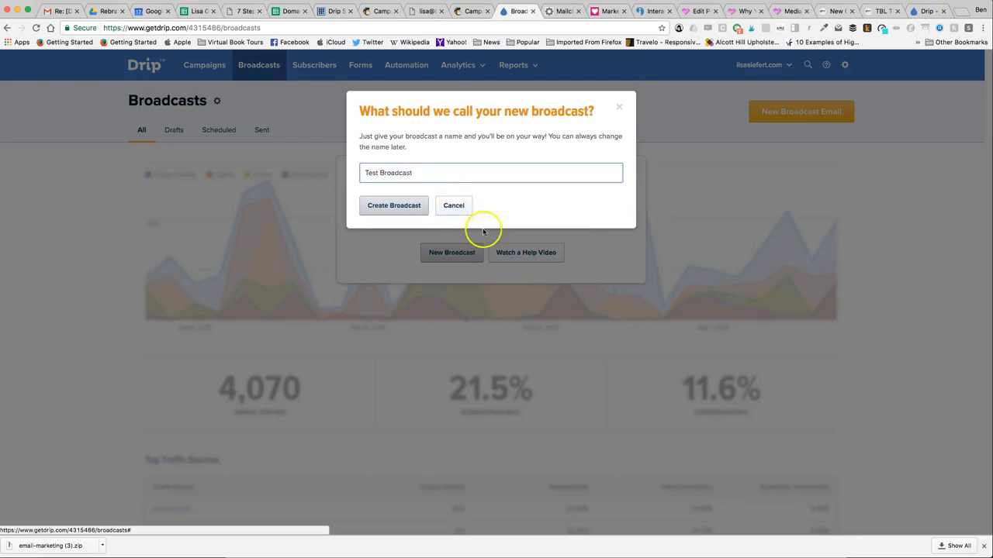
pyautogui.click(385, 205)
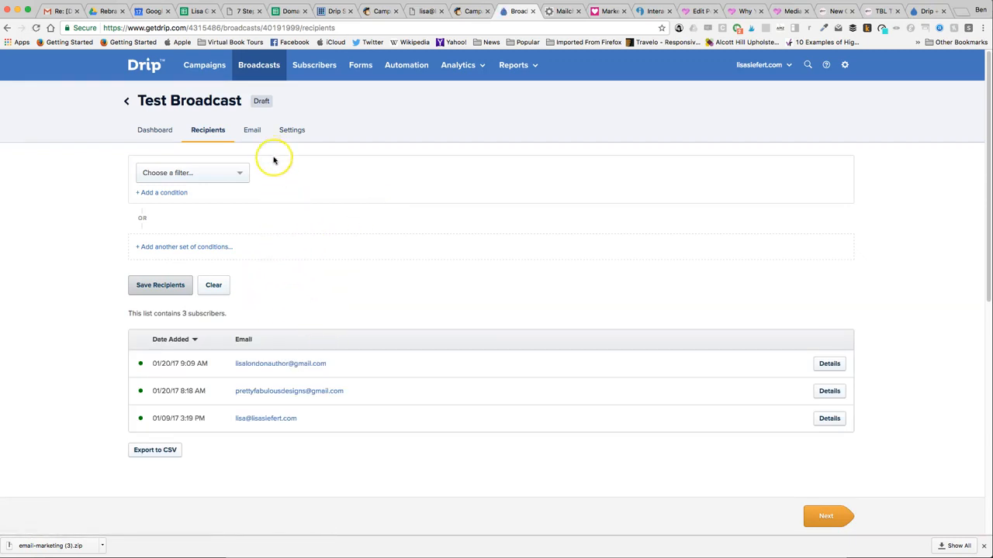
# - Change the Test Broadcast email's template to Test Demo Template from Mailchimp
pyautogui.click(249, 131)
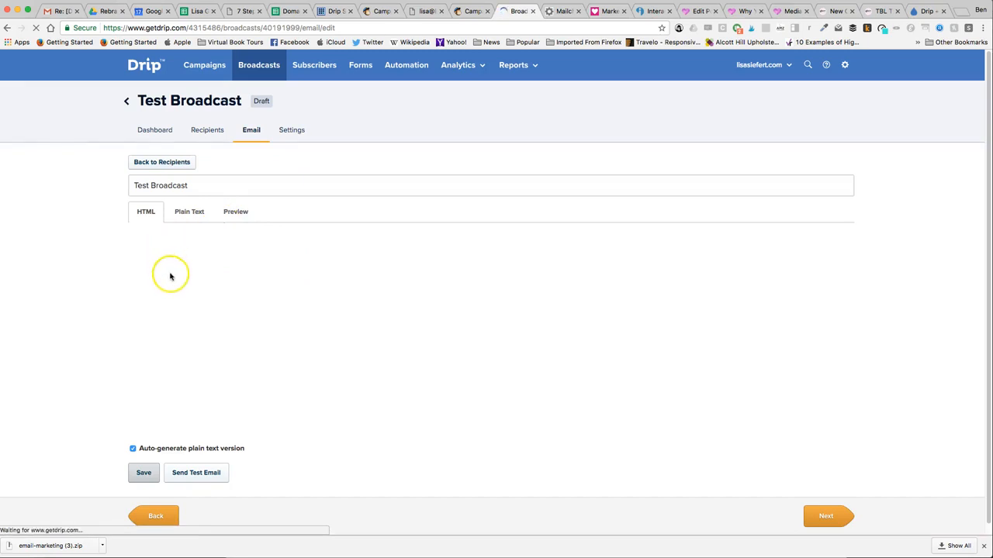
pyautogui.click(237, 212)
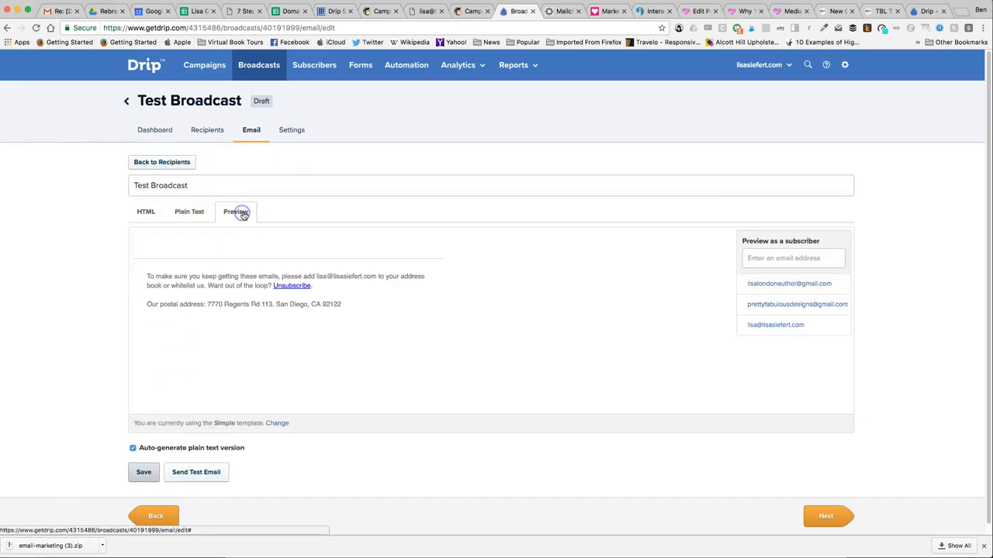
pyautogui.click(277, 423)
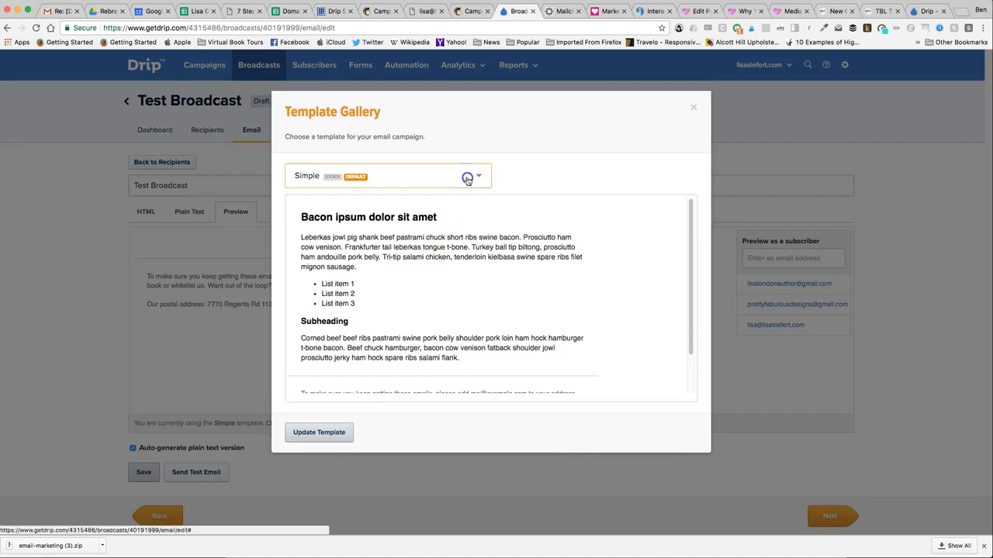
pyautogui.click(467, 179)
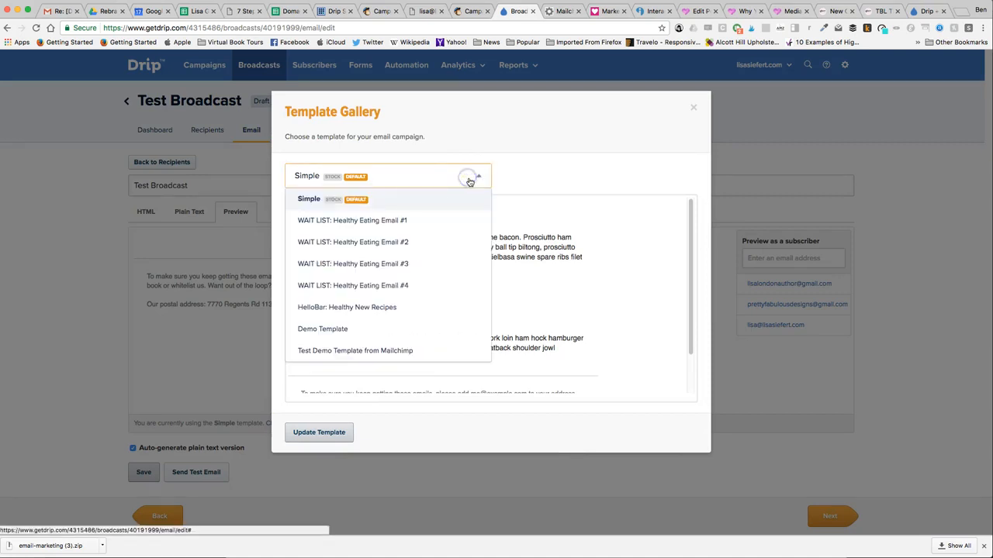
pyautogui.click(410, 349)
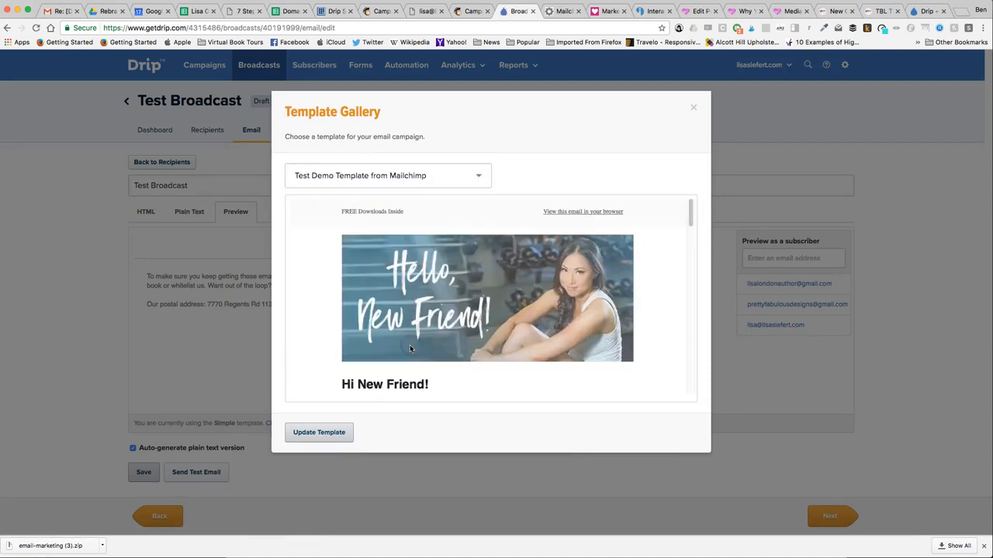
pyautogui.scroll(-10, 508, 255)
pyautogui.scroll(-5, 487, 302)
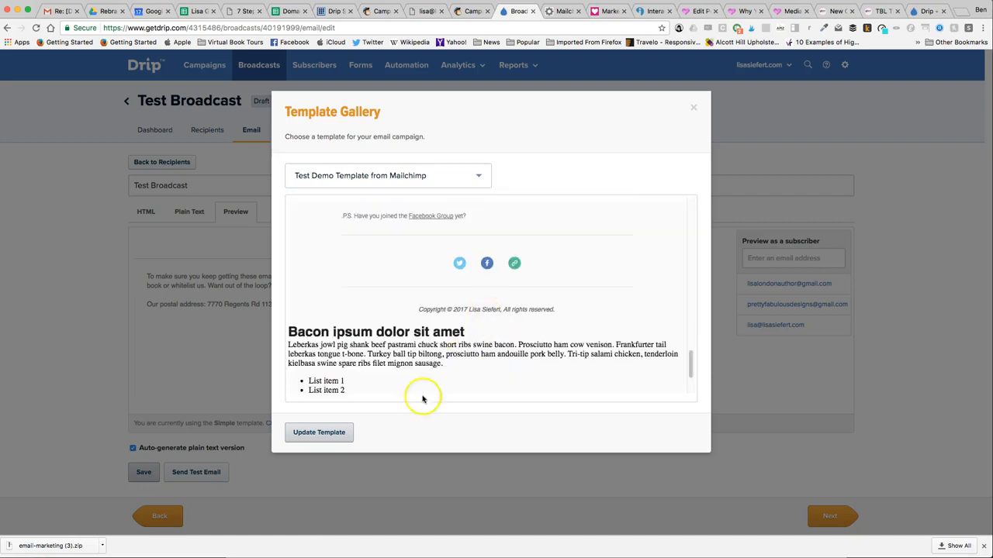
pyautogui.click(331, 432)
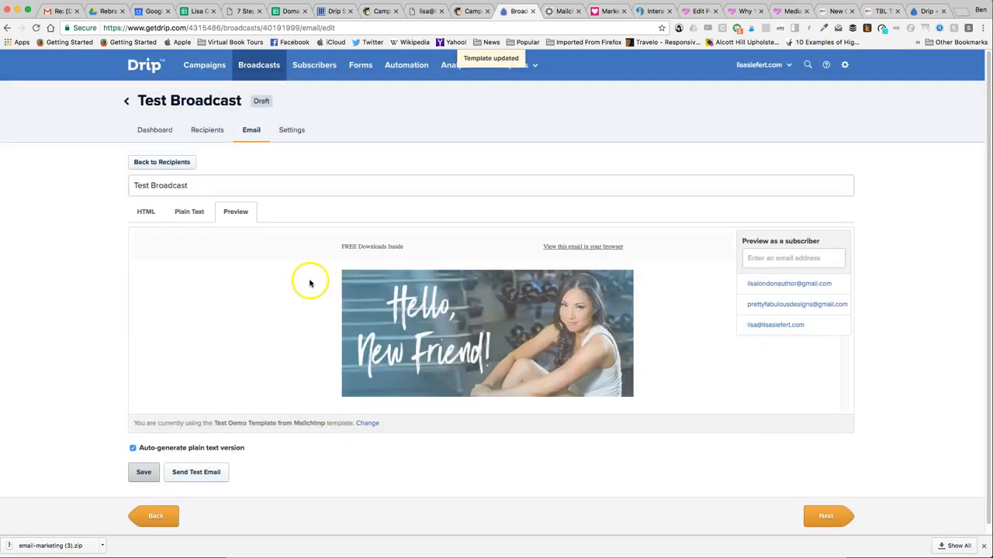
# - Check the broadcast email's rendered preview from the header image down to the unsubscribe and postal address footer
pyautogui.scroll(-10, 284, 279)
pyautogui.scroll(-2, 282, 310)
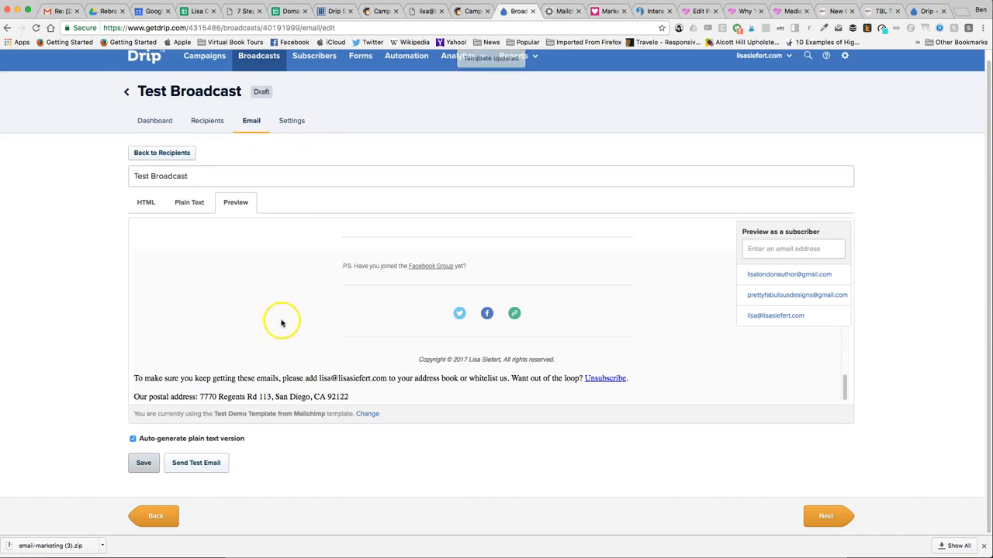
pyautogui.scroll(15, 299, 314)
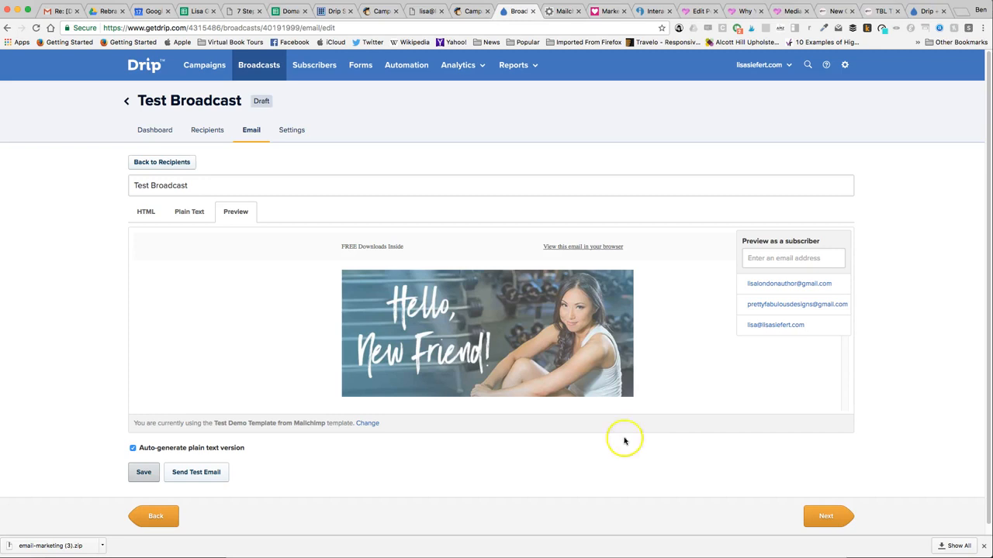
# - Create a new Drip campaign named Test Campaign
pyautogui.click(220, 68)
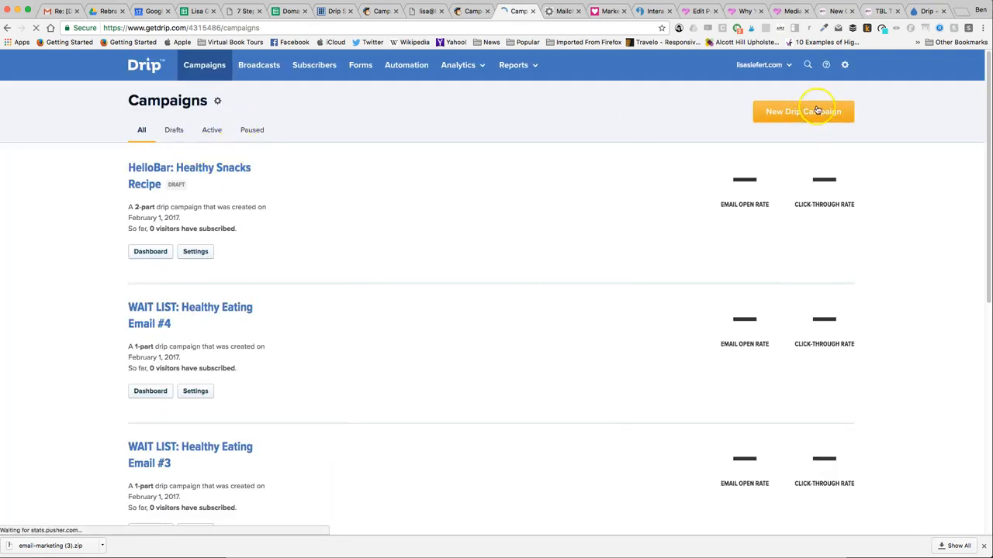
pyautogui.click(817, 111)
pyautogui.write('Test Campaign')
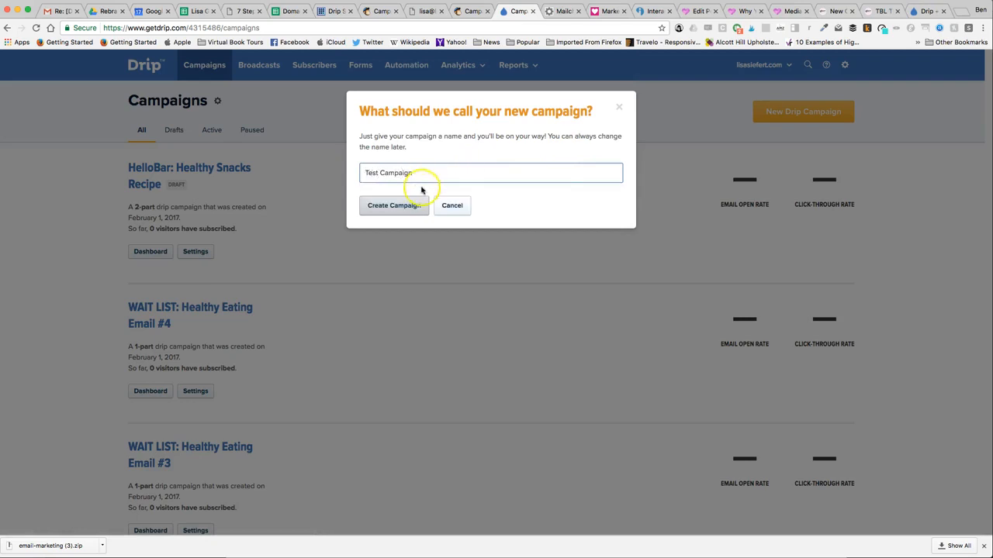
pyautogui.click(411, 204)
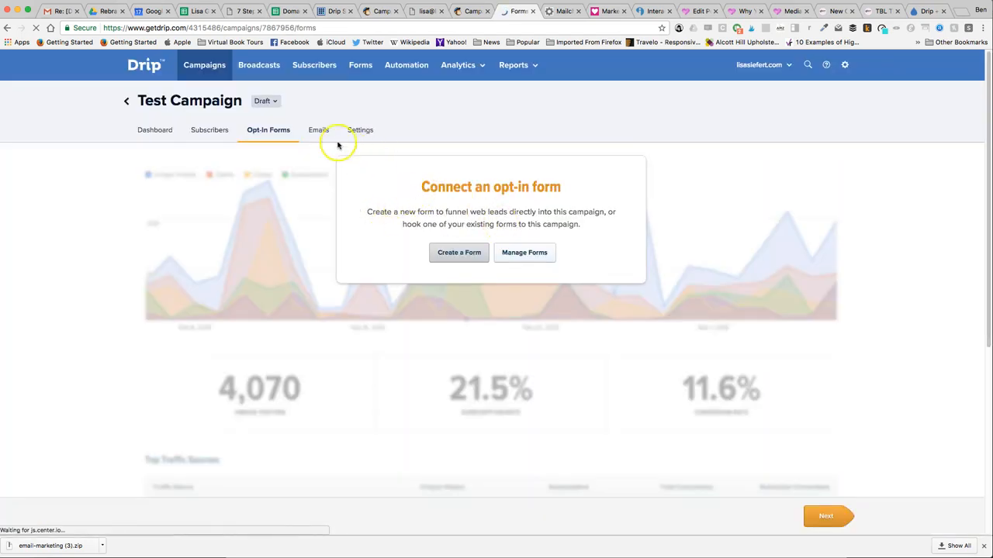
# - Start a new email in Test Campaign and show its preview
pyautogui.click(316, 132)
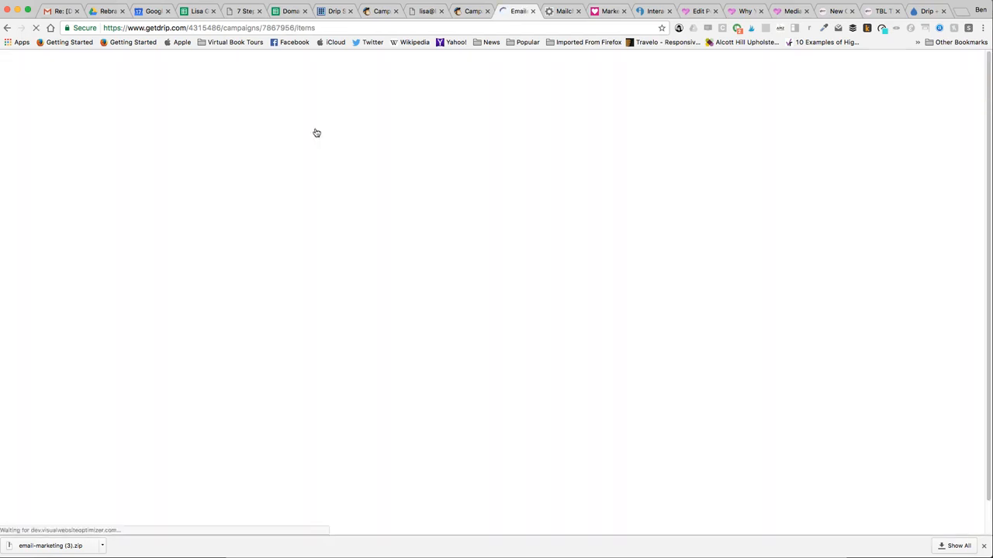
pyautogui.click(579, 451)
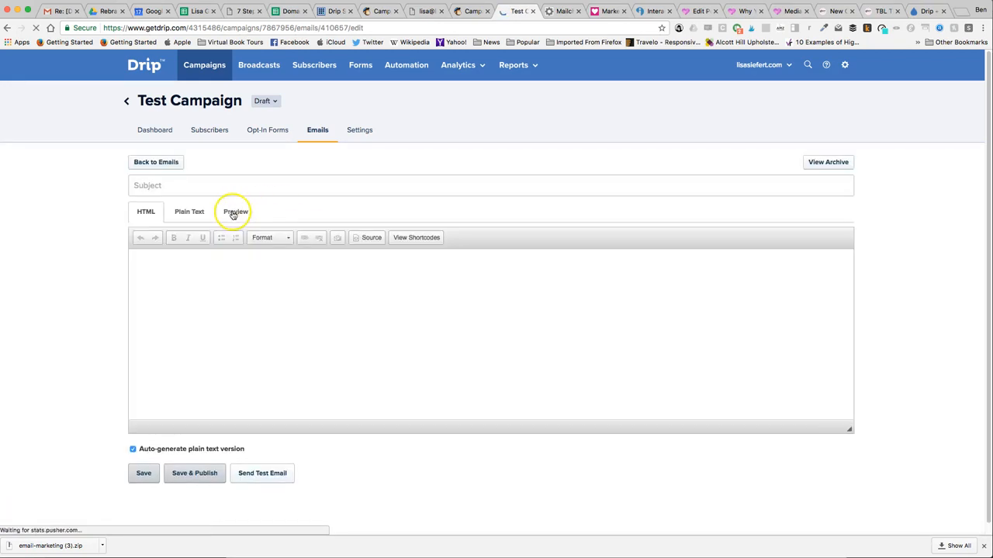
pyautogui.click(234, 214)
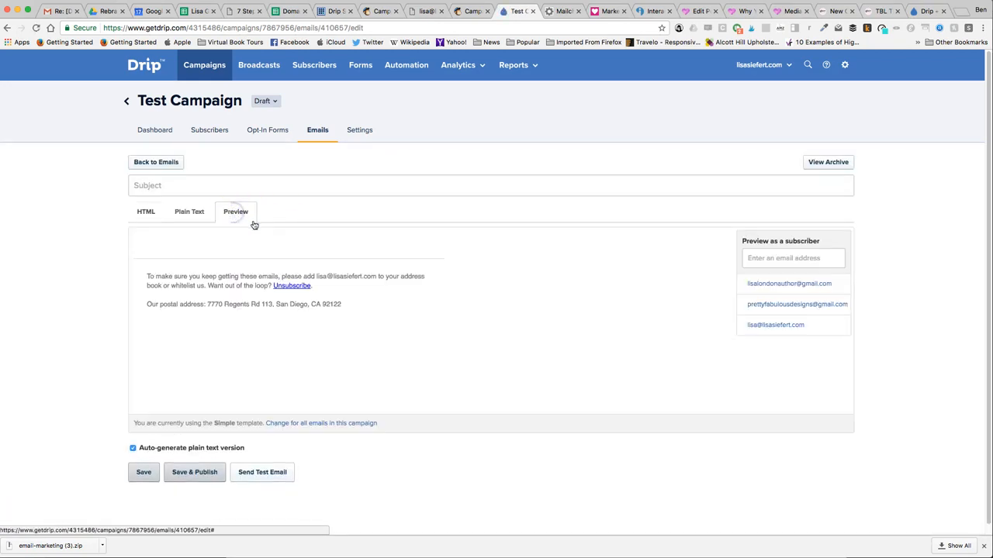
# - Change the template for all emails in Test Campaign to Test Demo Template from Mailchimp
pyautogui.click(328, 422)
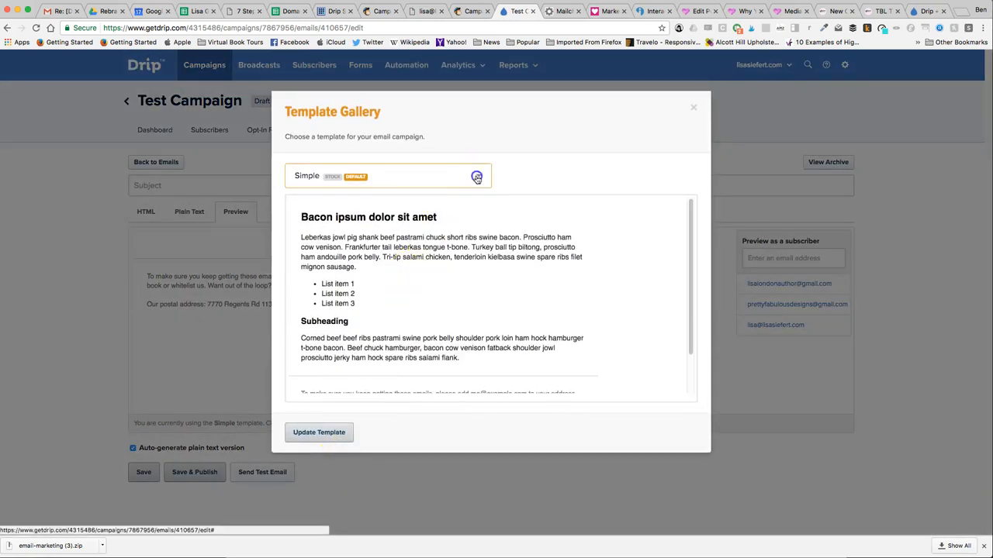
pyautogui.click(477, 178)
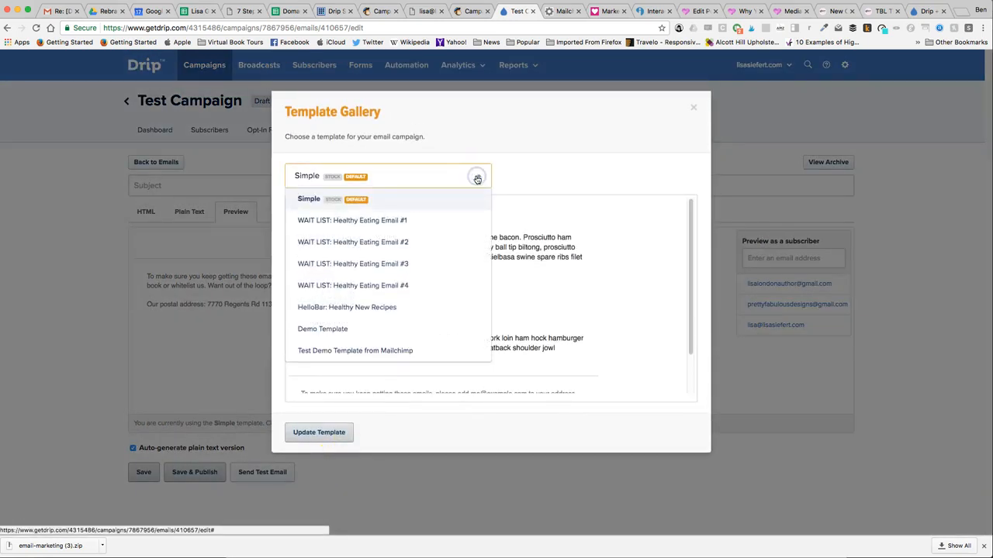
pyautogui.click(412, 351)
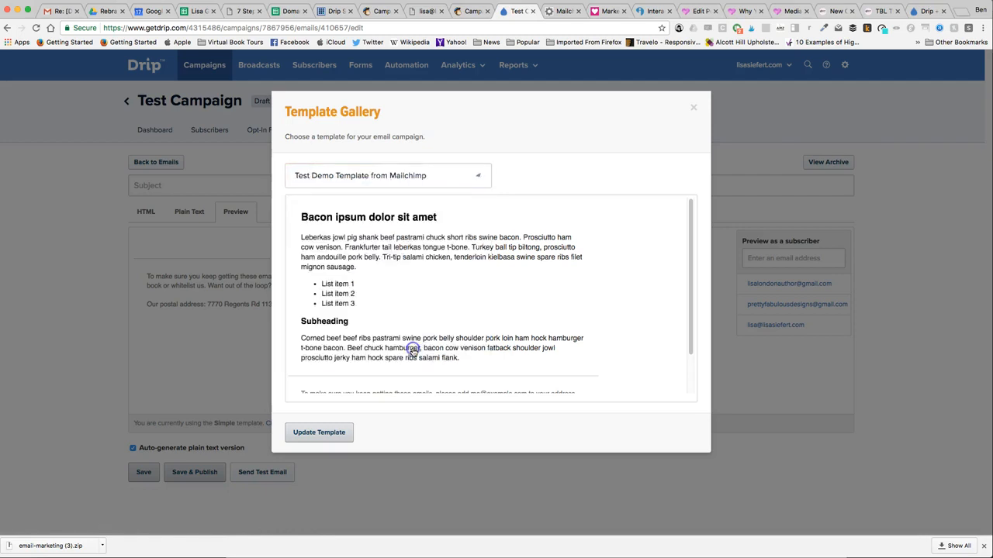
pyautogui.click(319, 434)
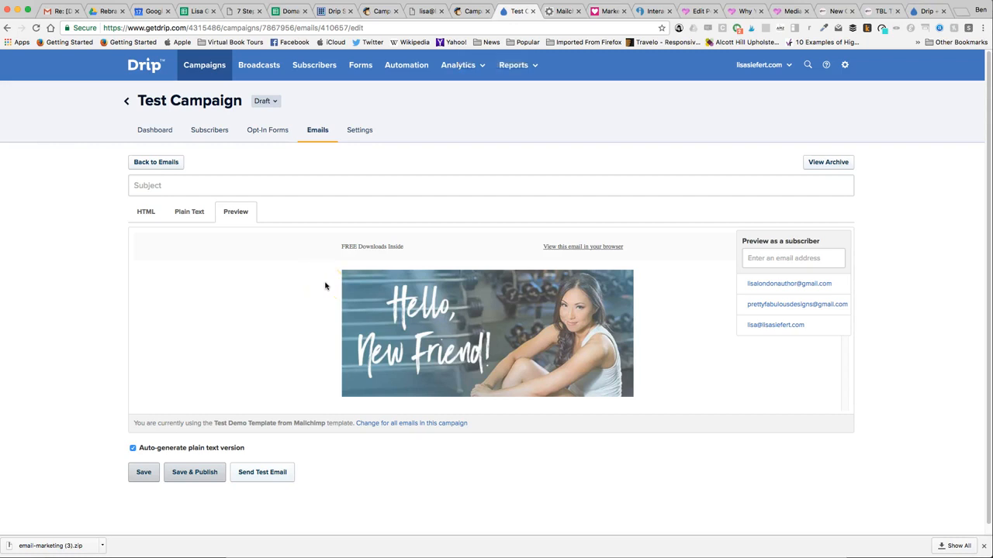
# - Check the campaign email's rendered preview from the header image through the recipe links and book section, returning to the beginning
pyautogui.scroll(-2, 435, 303)
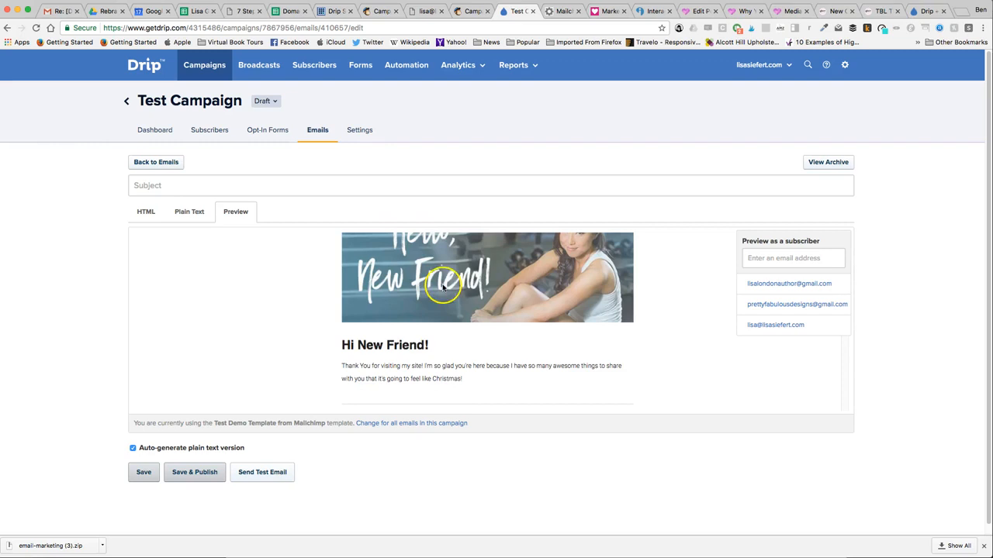
pyautogui.scroll(-5, 508, 310)
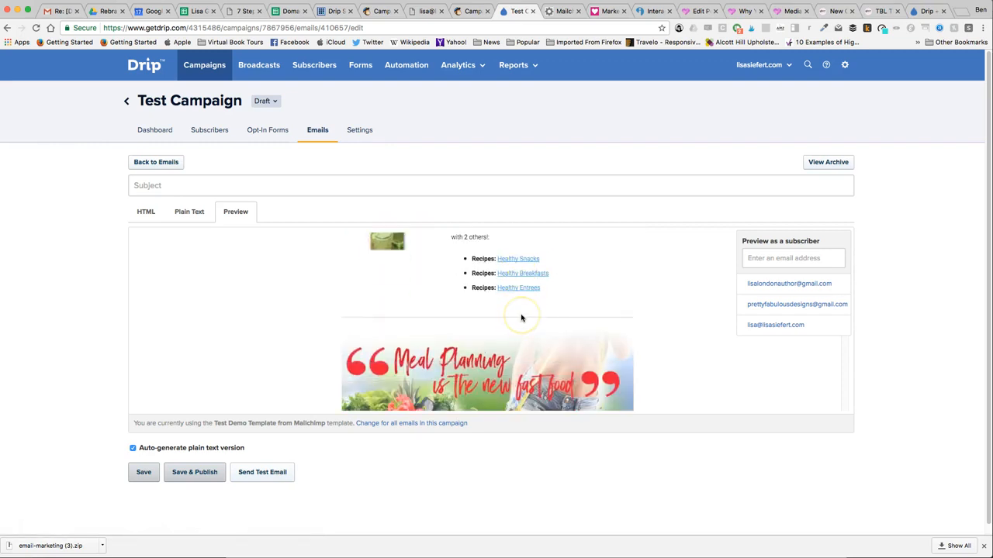
pyautogui.scroll(-5, 521, 318)
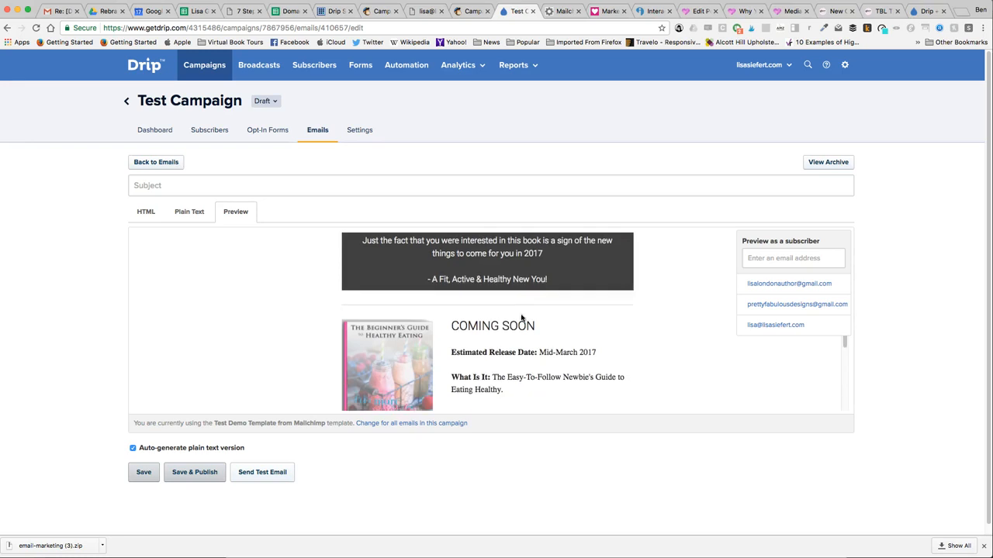
pyautogui.scroll(-5, 522, 318)
pyautogui.scroll(7, 521, 318)
pyautogui.scroll(10, 519, 314)
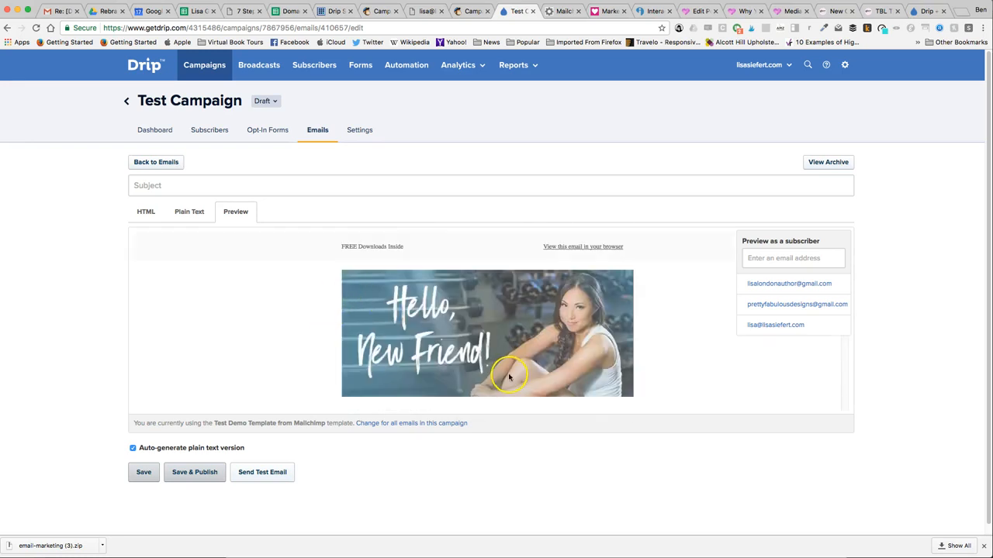